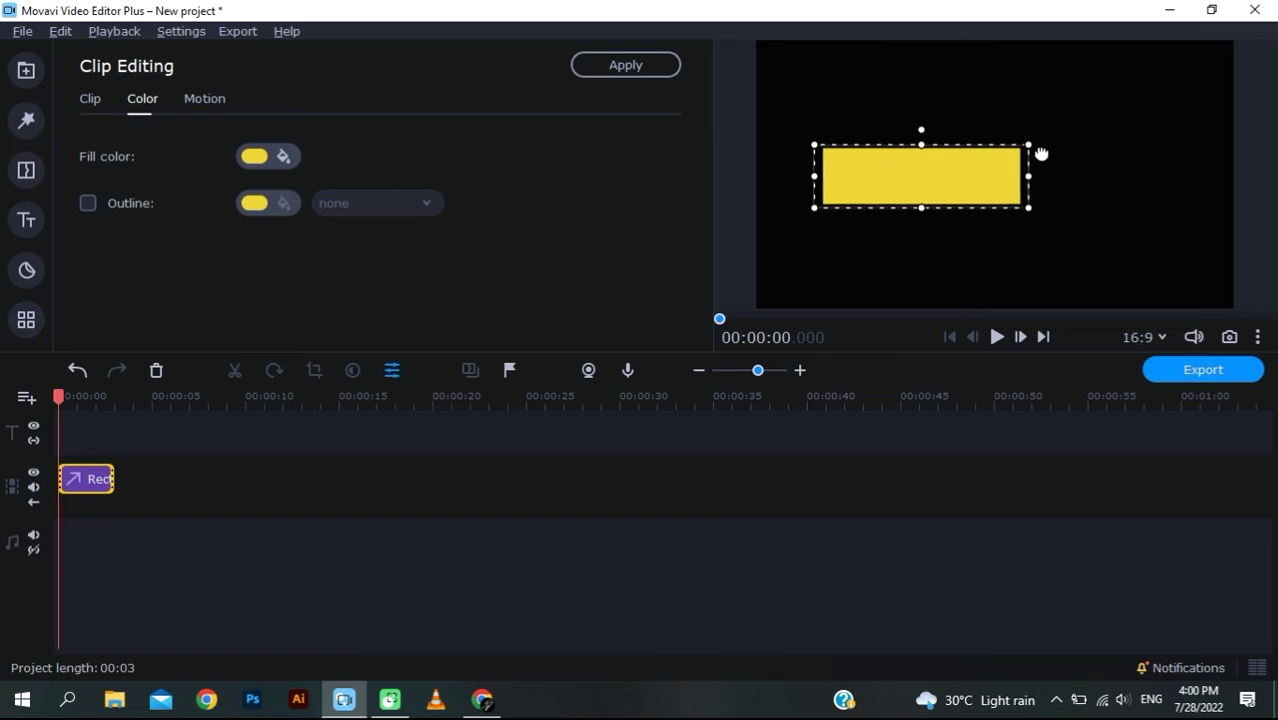
# - Reduce the height of the yellow rectangle and set its fill color to #ff0000
pyautogui.click(922, 153)
pyautogui.moveTo(922, 153); pyautogui.dragTo(921, 168)
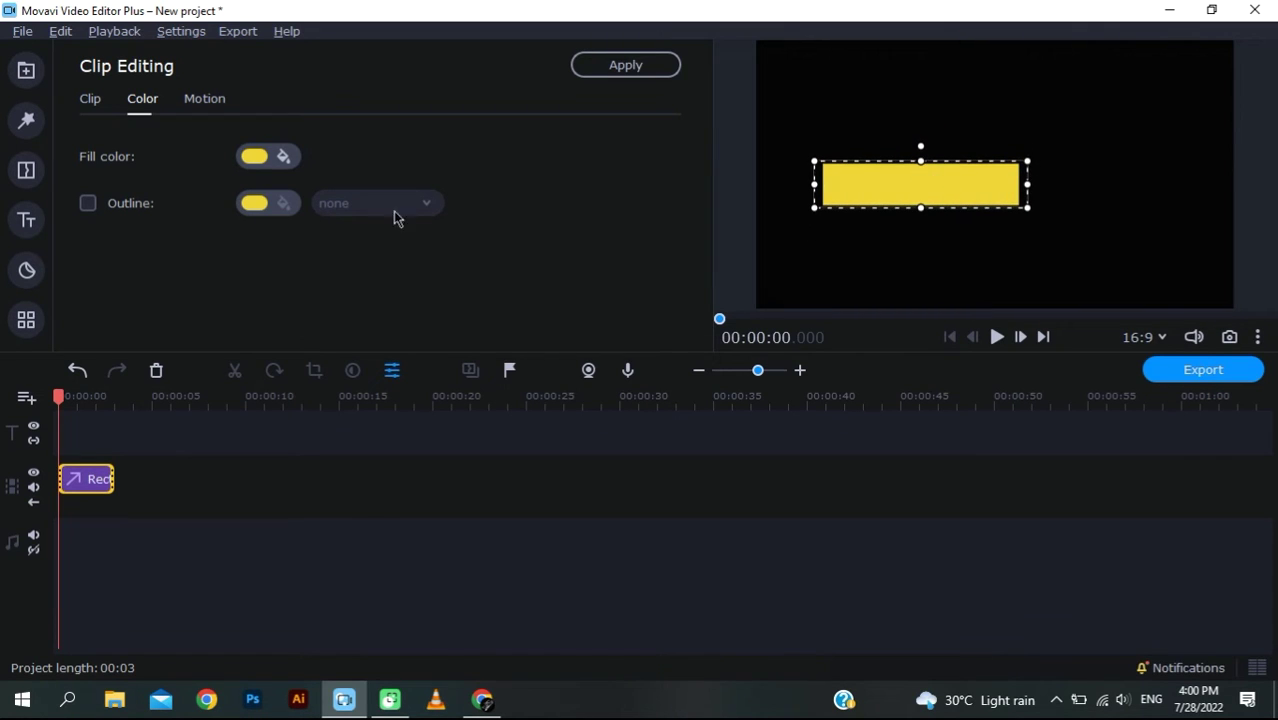
pyautogui.click(257, 163)
pyautogui.click(324, 208)
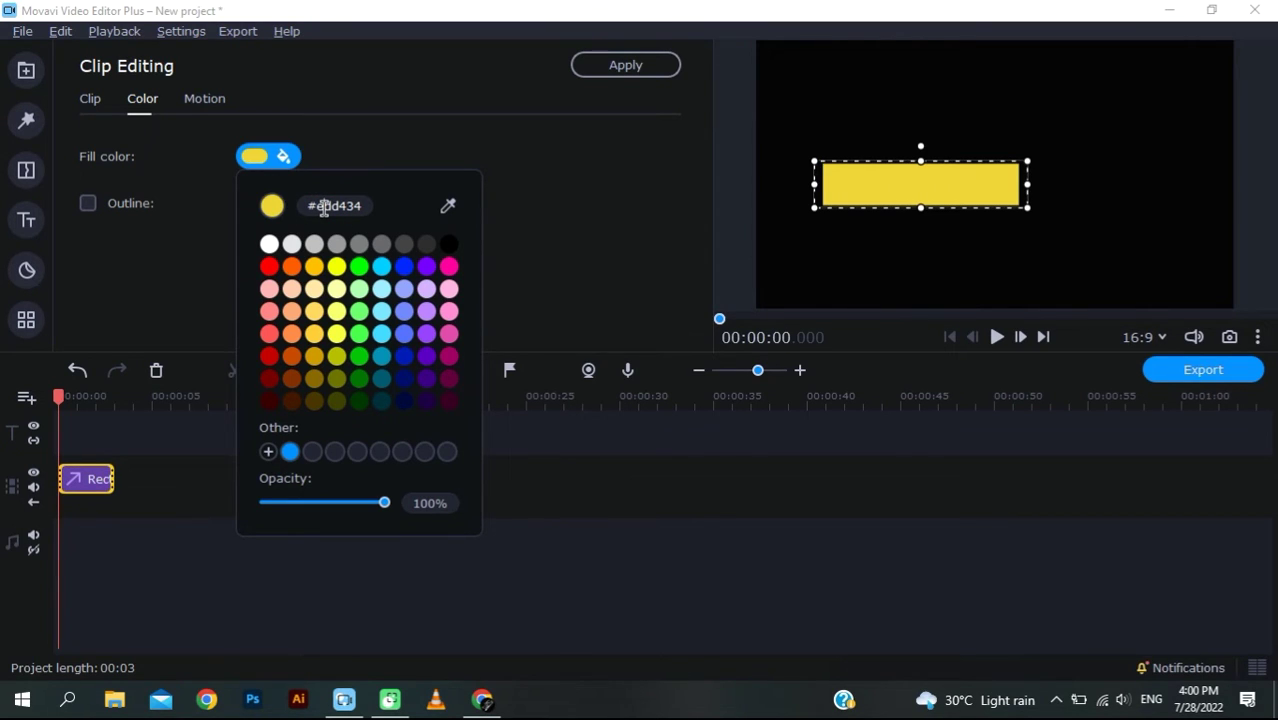
pyautogui.doubleClick(324, 208)
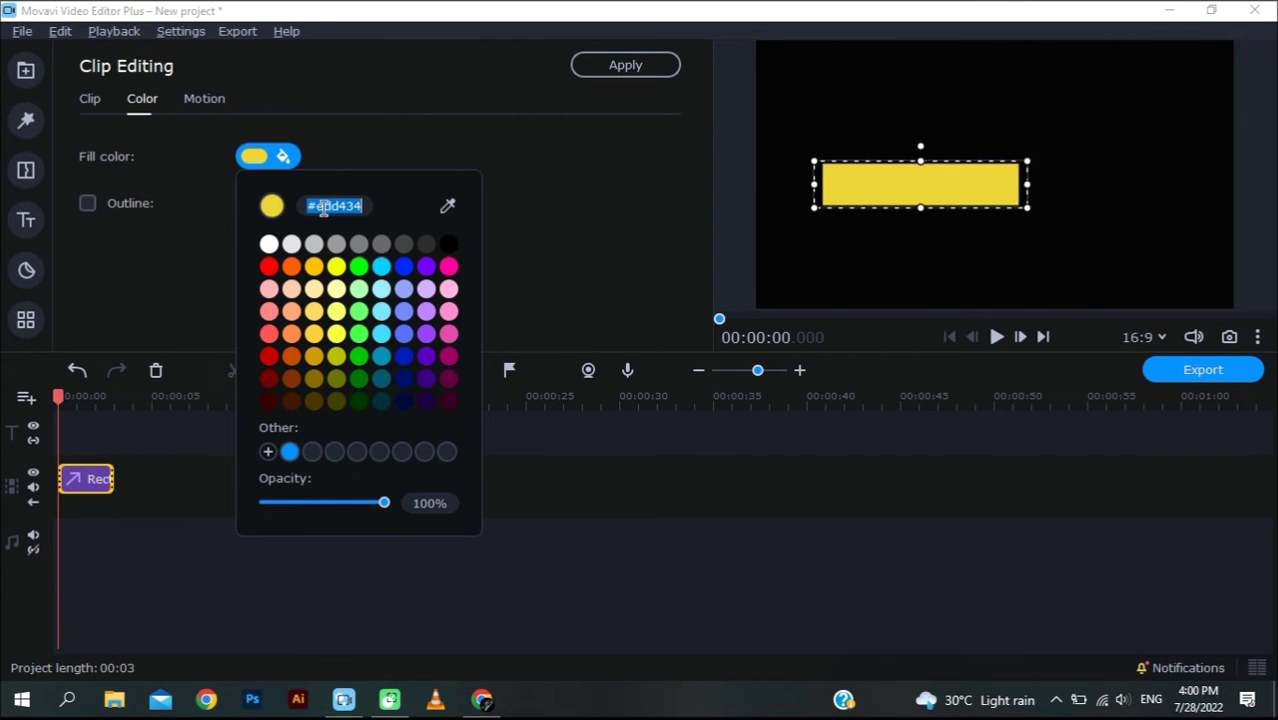
pyautogui.write('ff0000')
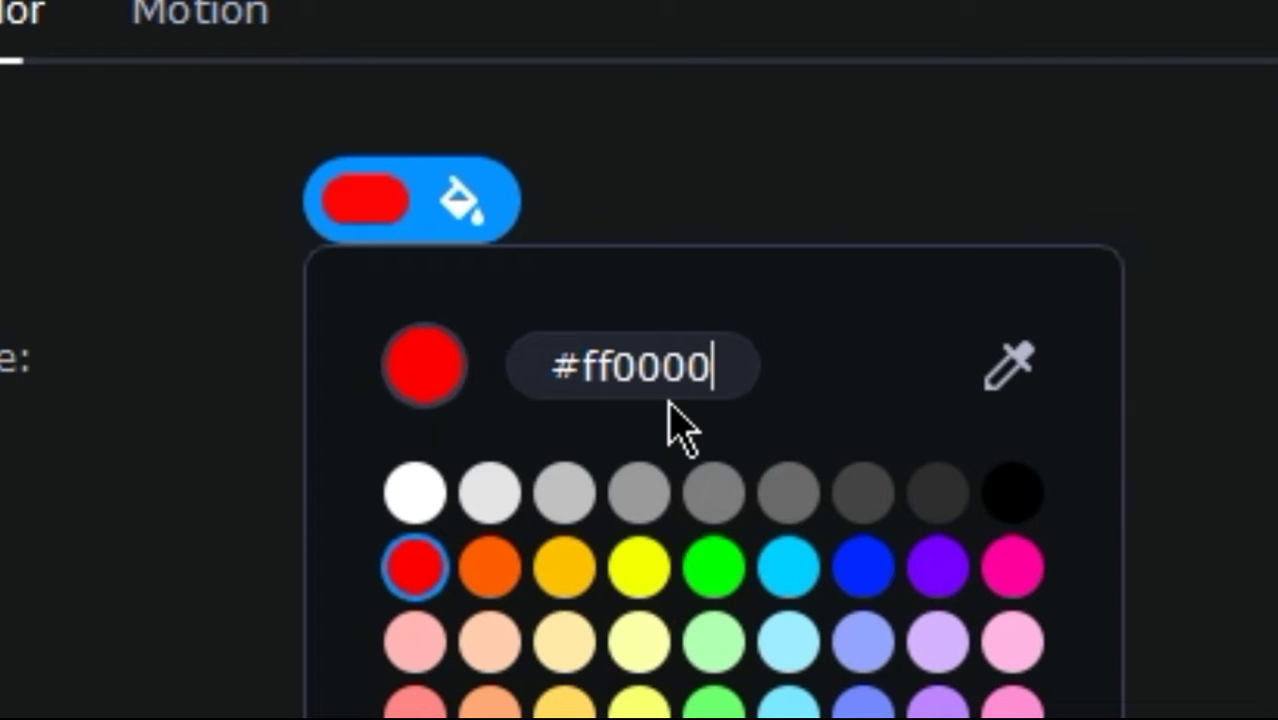
pyautogui.click(1113, 406)
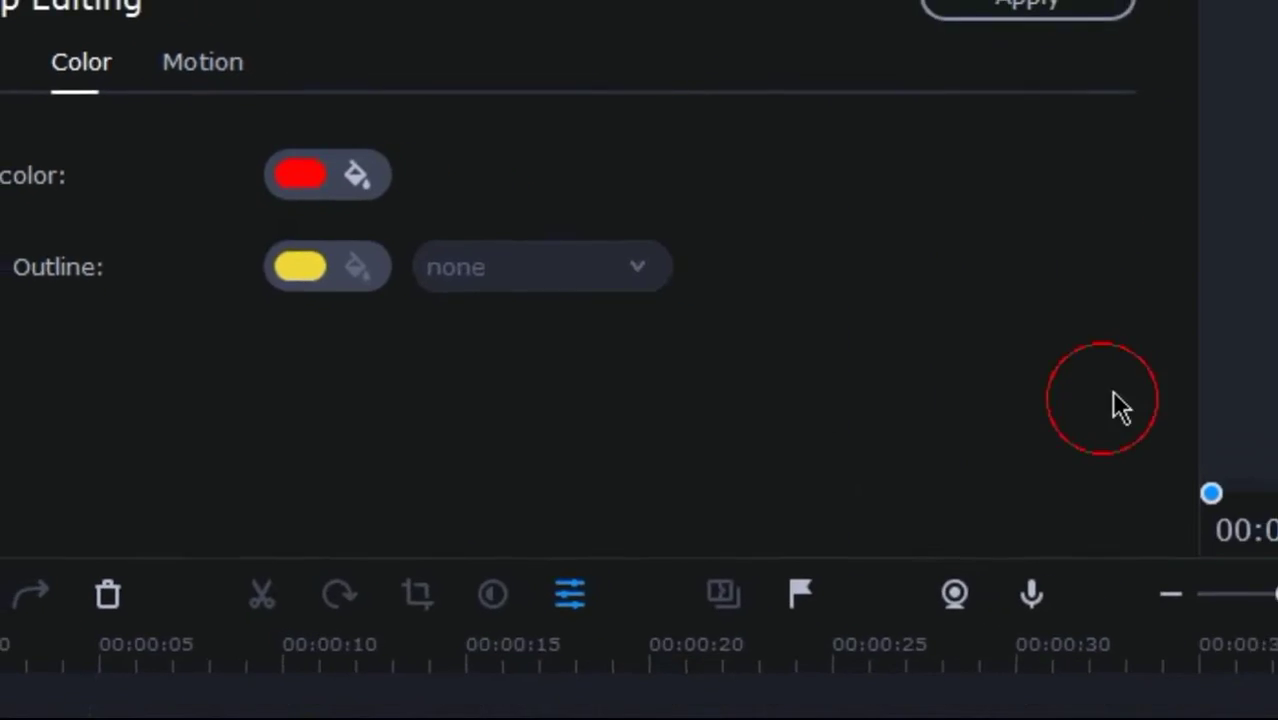
# - Move the red rectangle into the bottom-right corner of the video frame
pyautogui.moveTo(1228, 213); pyautogui.dragTo(1156, 292)
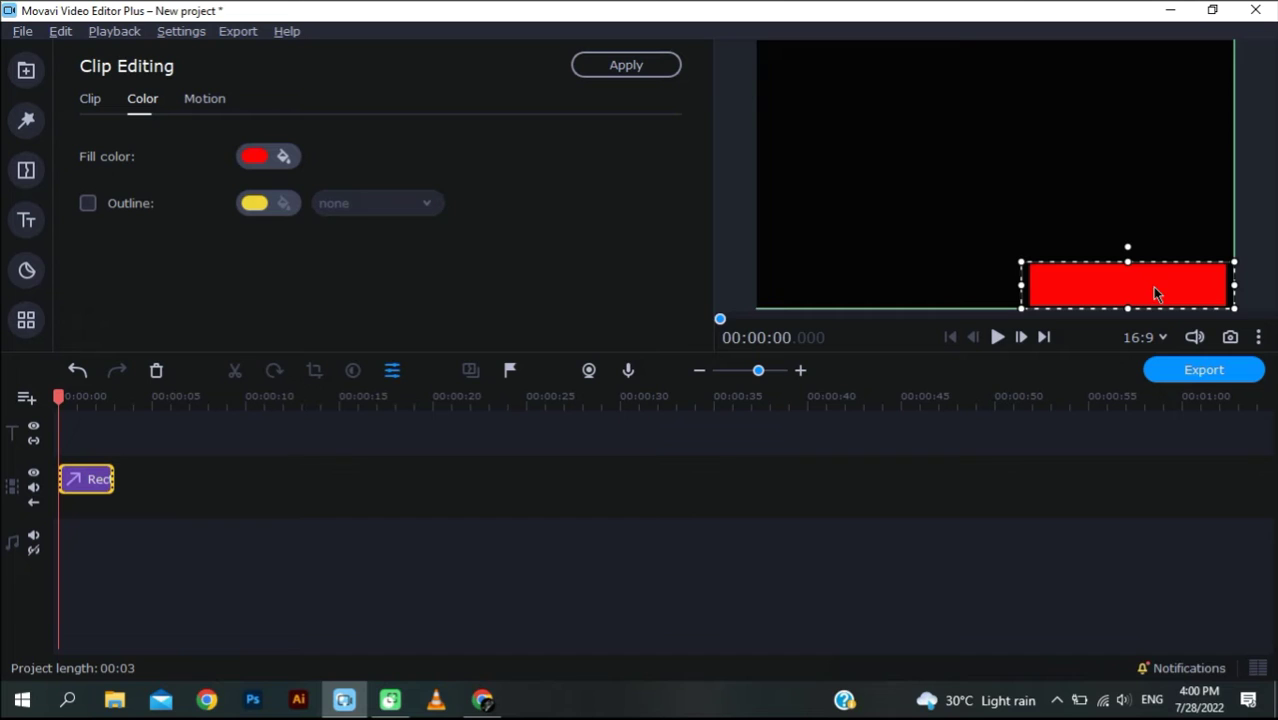
pyautogui.click(1204, 188)
pyautogui.click(1136, 296)
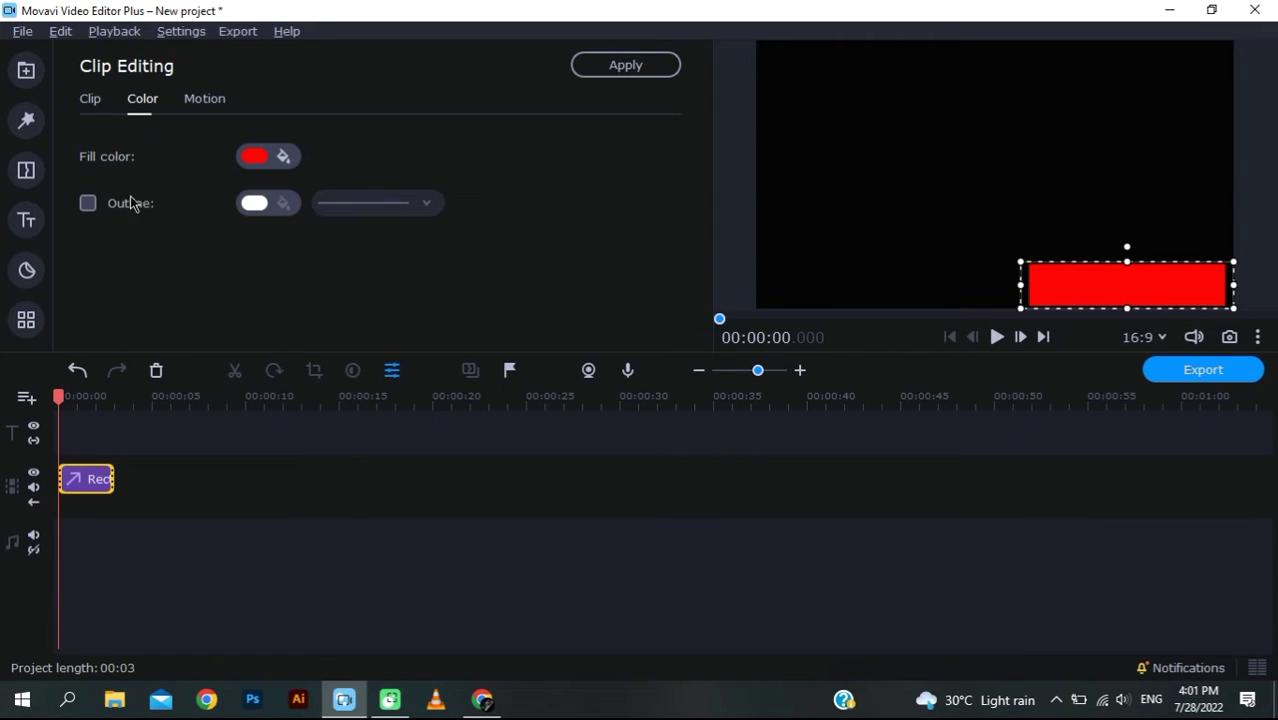
pyautogui.click(88, 206)
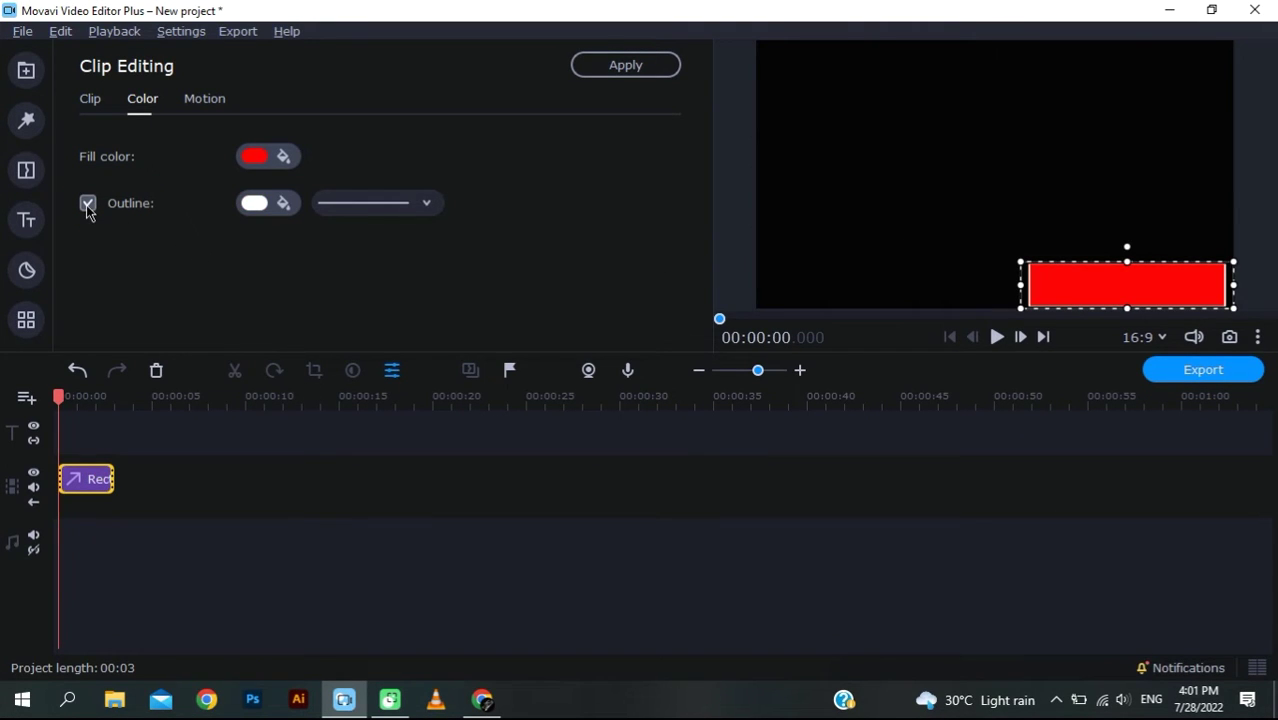
pyautogui.click(336, 208)
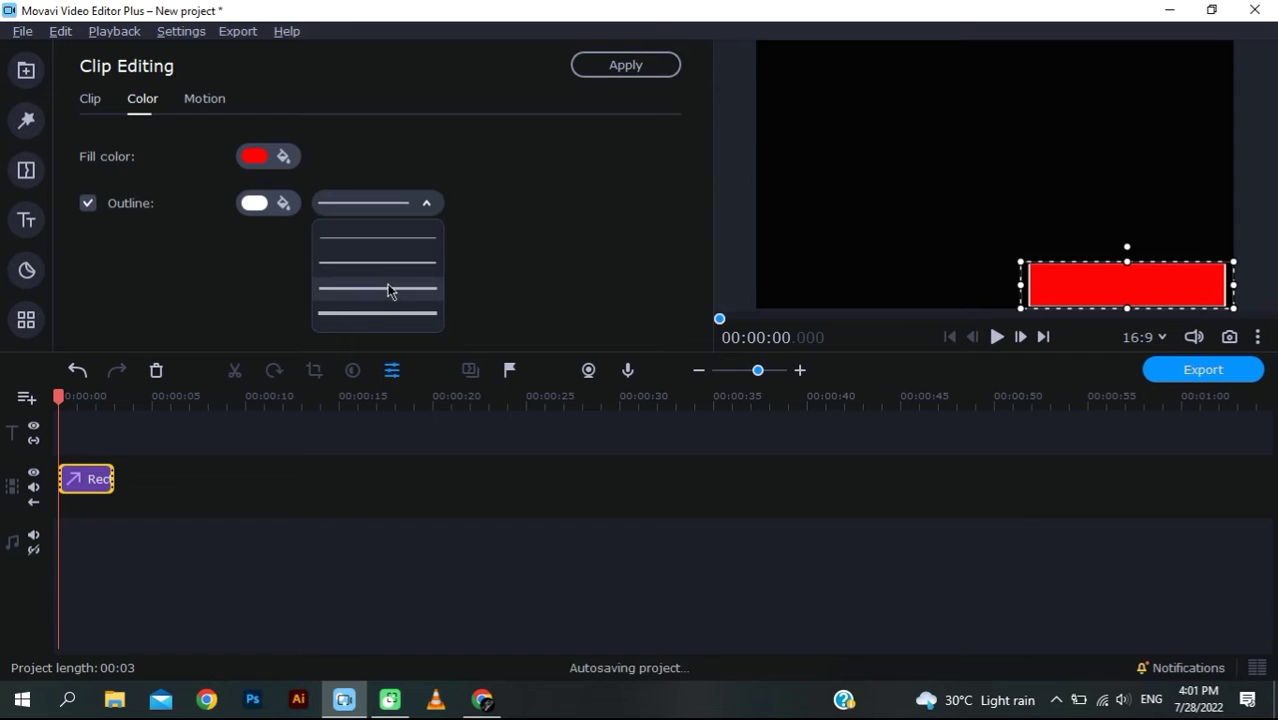
pyautogui.click(254, 287)
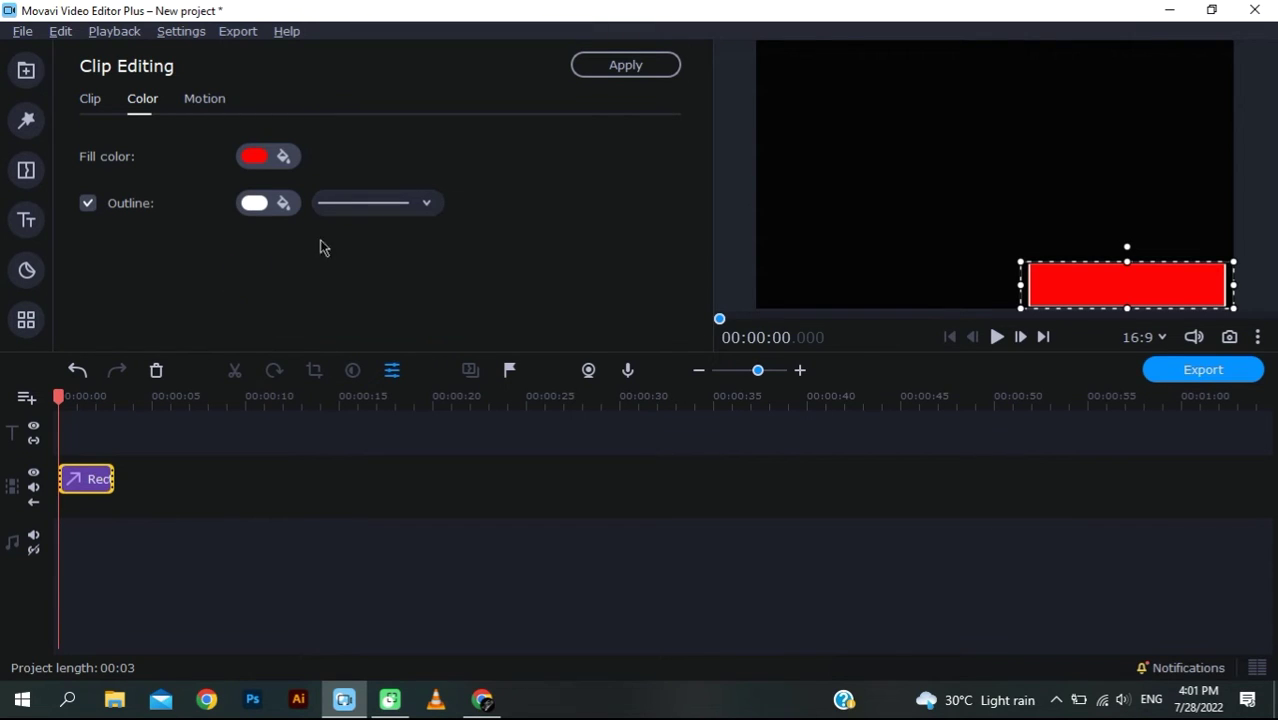
pyautogui.click(88, 206)
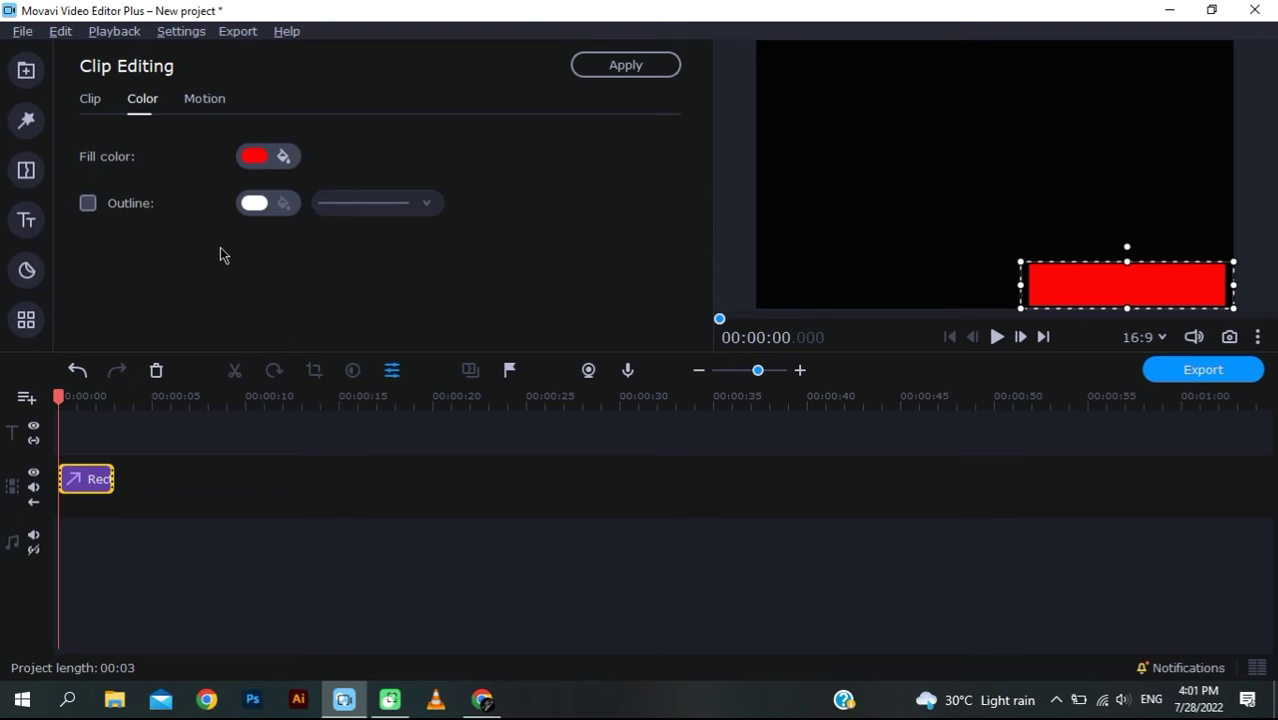
# - Find the Simple text title and add it at the start of the title track above the rectangle clip
pyautogui.click(31, 228)
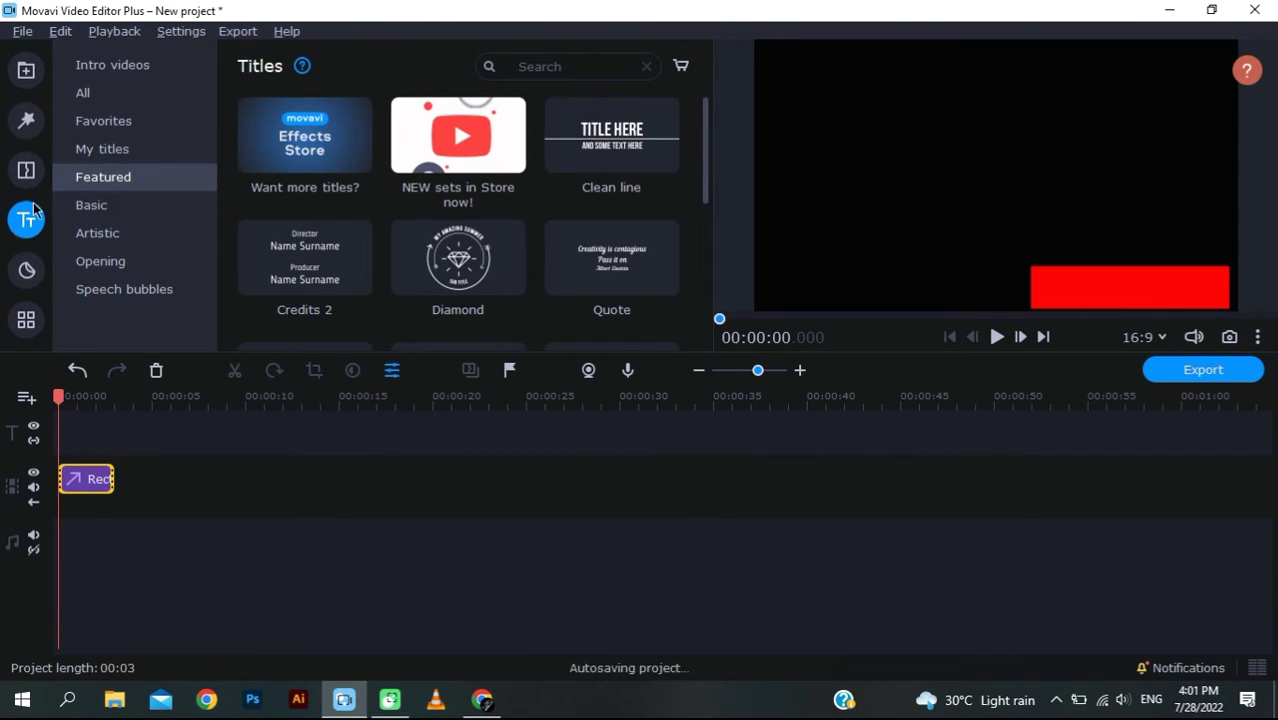
pyautogui.click(542, 71)
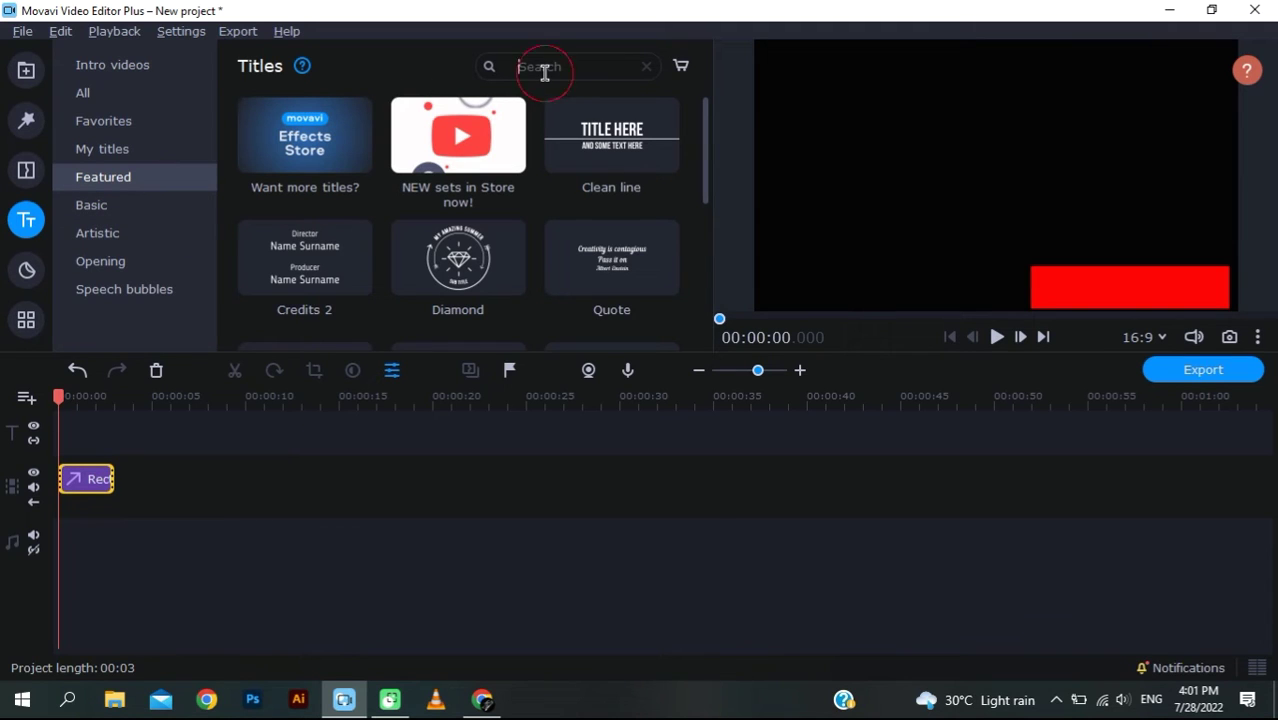
pyautogui.write('si')
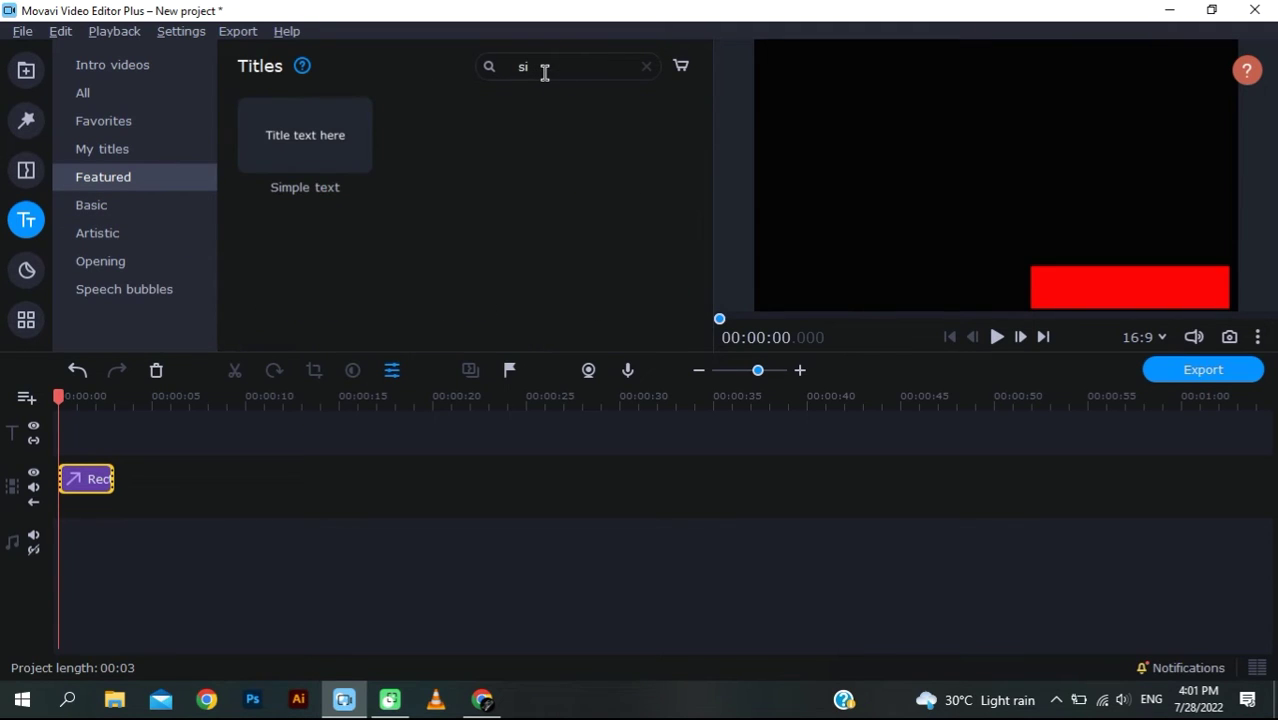
pyautogui.click(324, 136)
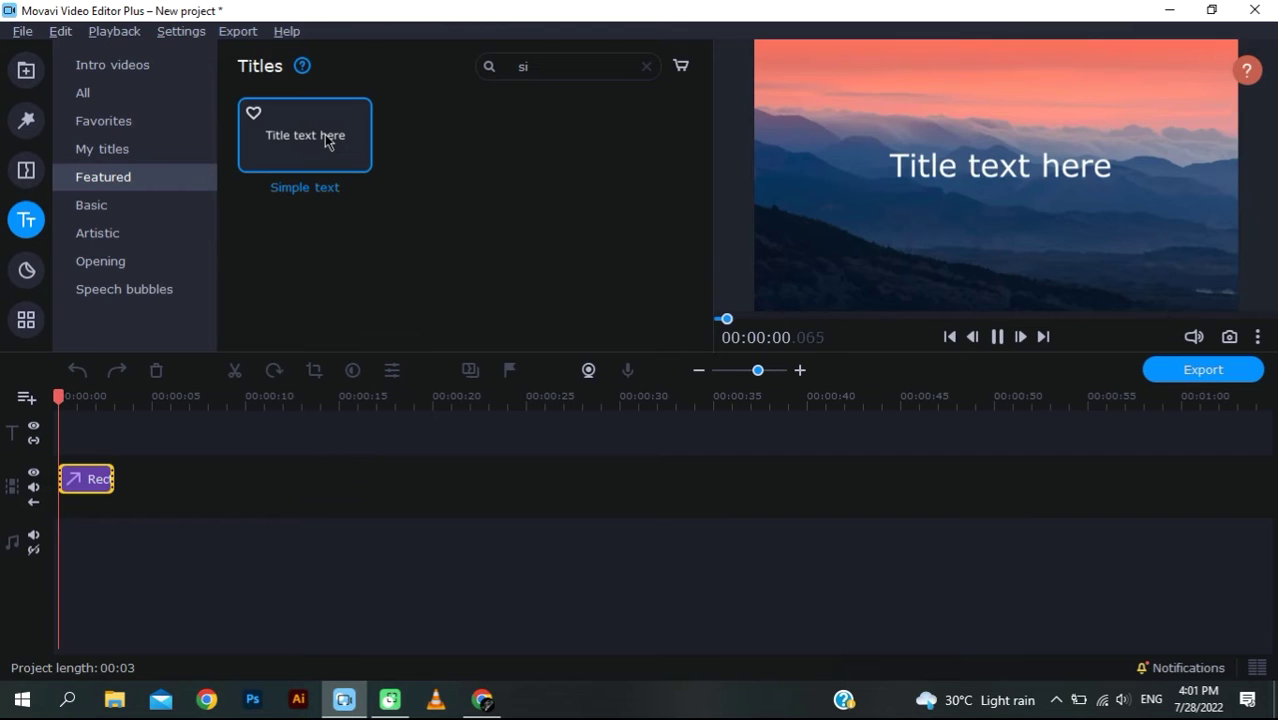
pyautogui.moveTo(324, 136); pyautogui.dragTo(62, 430)
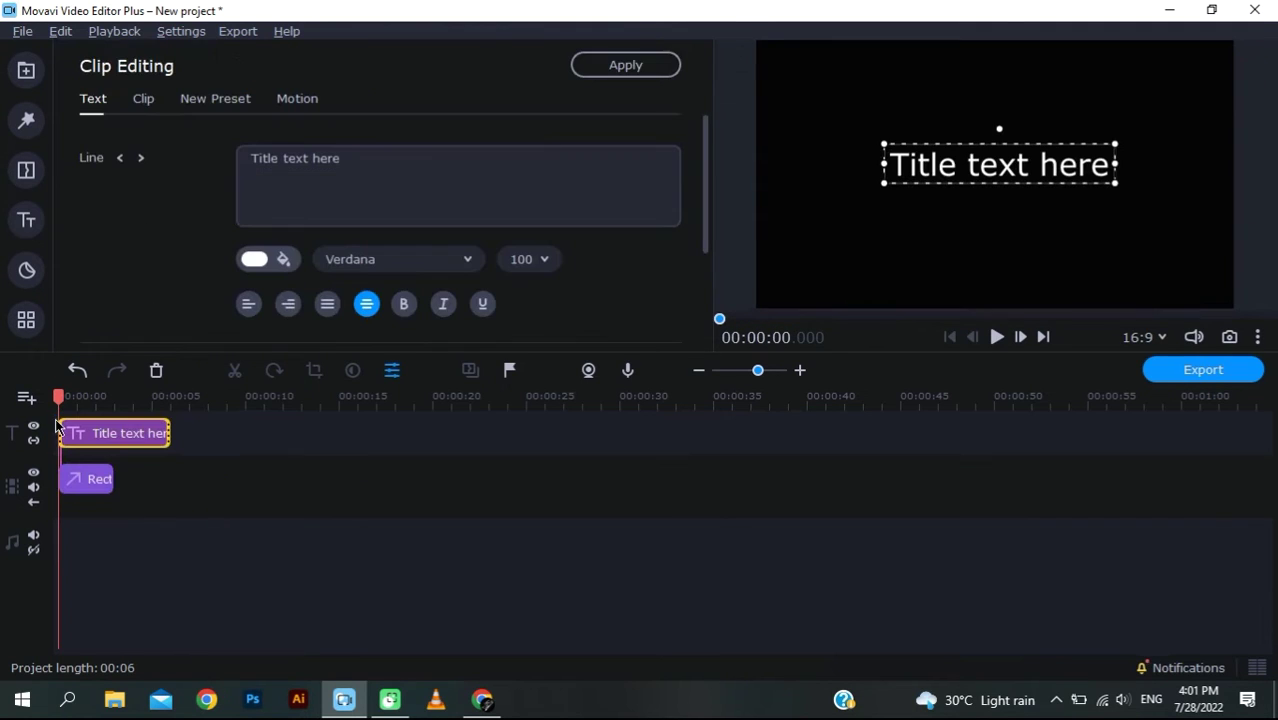
# - Move the title text from the middle of the frame down onto the red rectangle
pyautogui.doubleClick(942, 165)
pyautogui.click(997, 166)
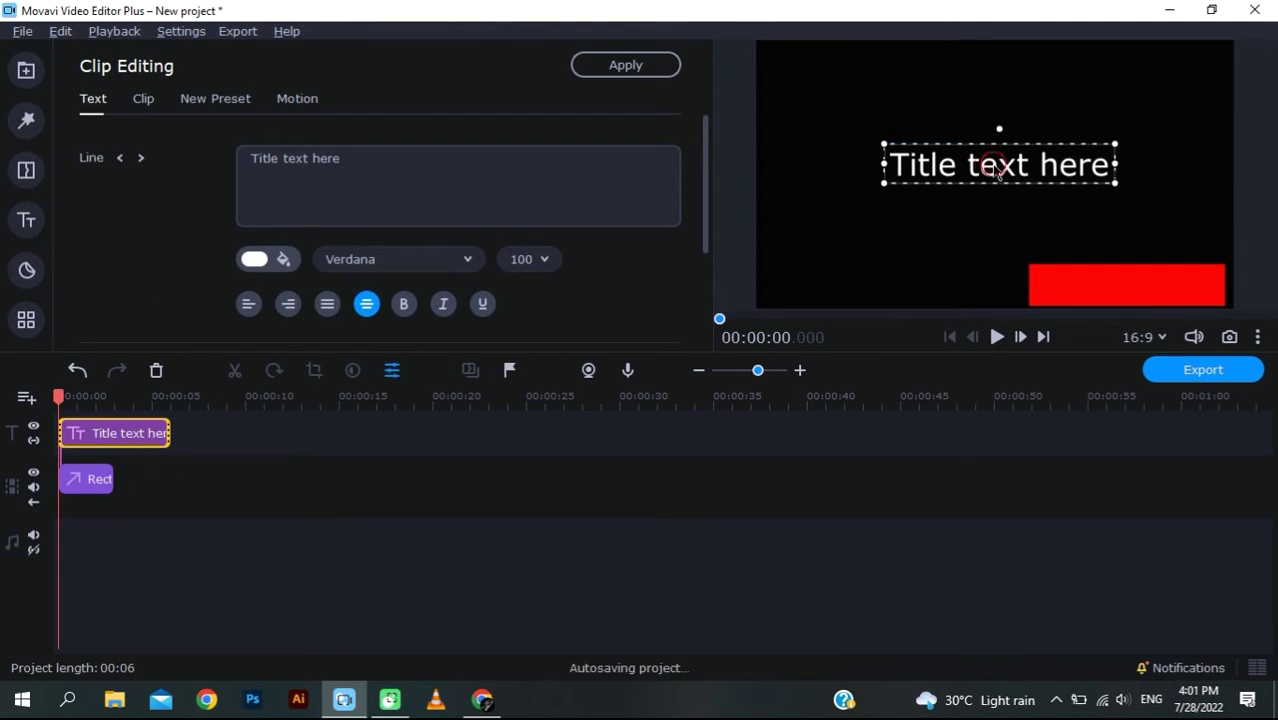
pyautogui.click(1050, 106)
pyautogui.moveTo(979, 166); pyautogui.dragTo(1088, 286)
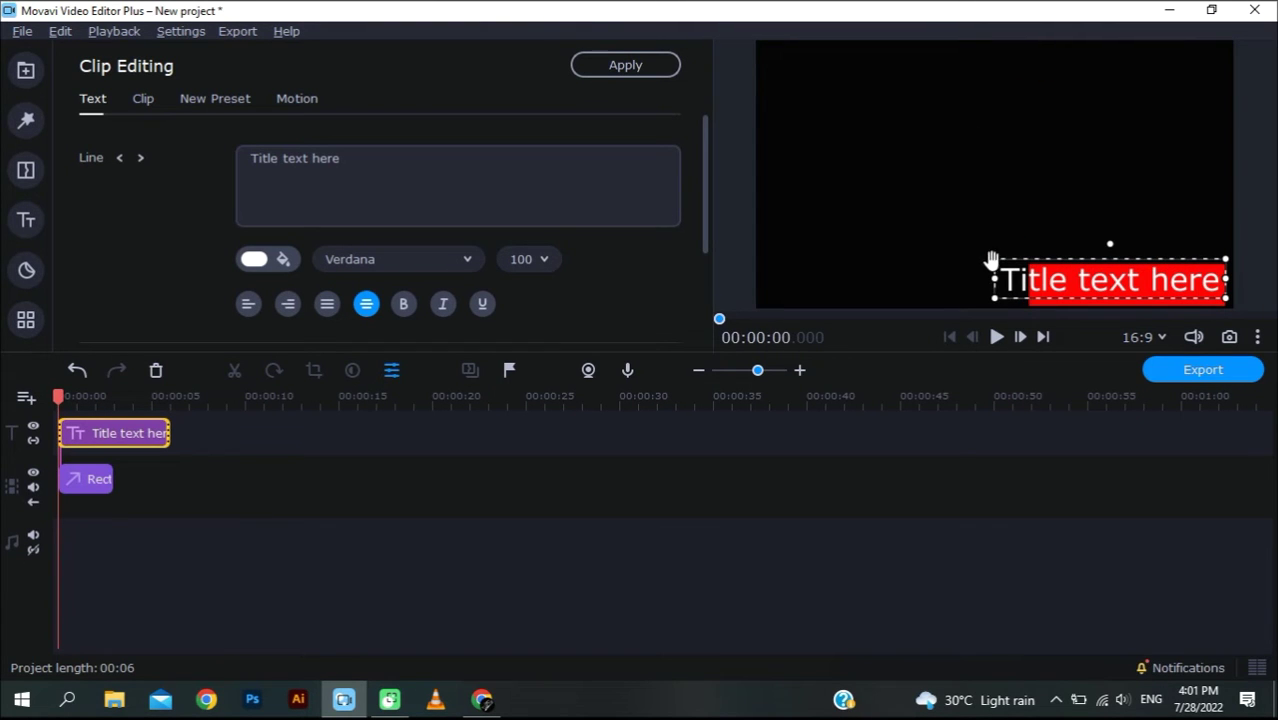
# - Set the title's font size to 80 and shift the text to fit over the red rectangle
pyautogui.click(529, 261)
pyautogui.click(578, 256)
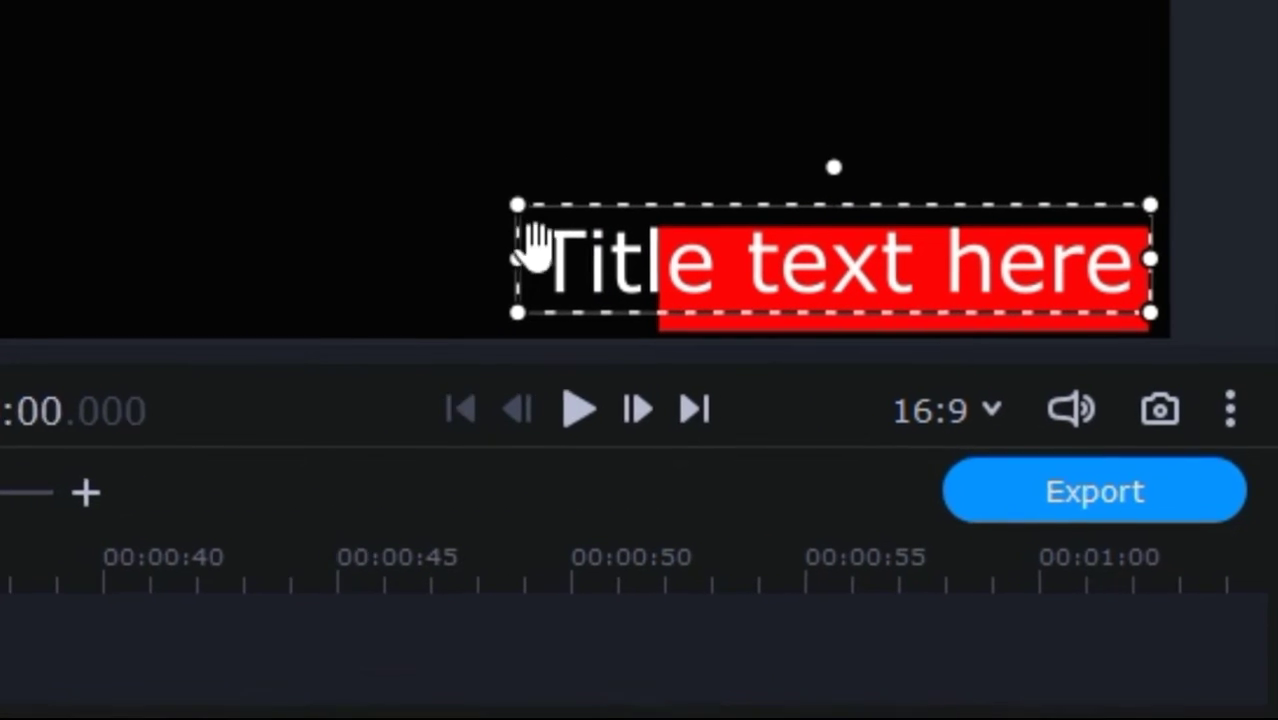
pyautogui.click(297, 265)
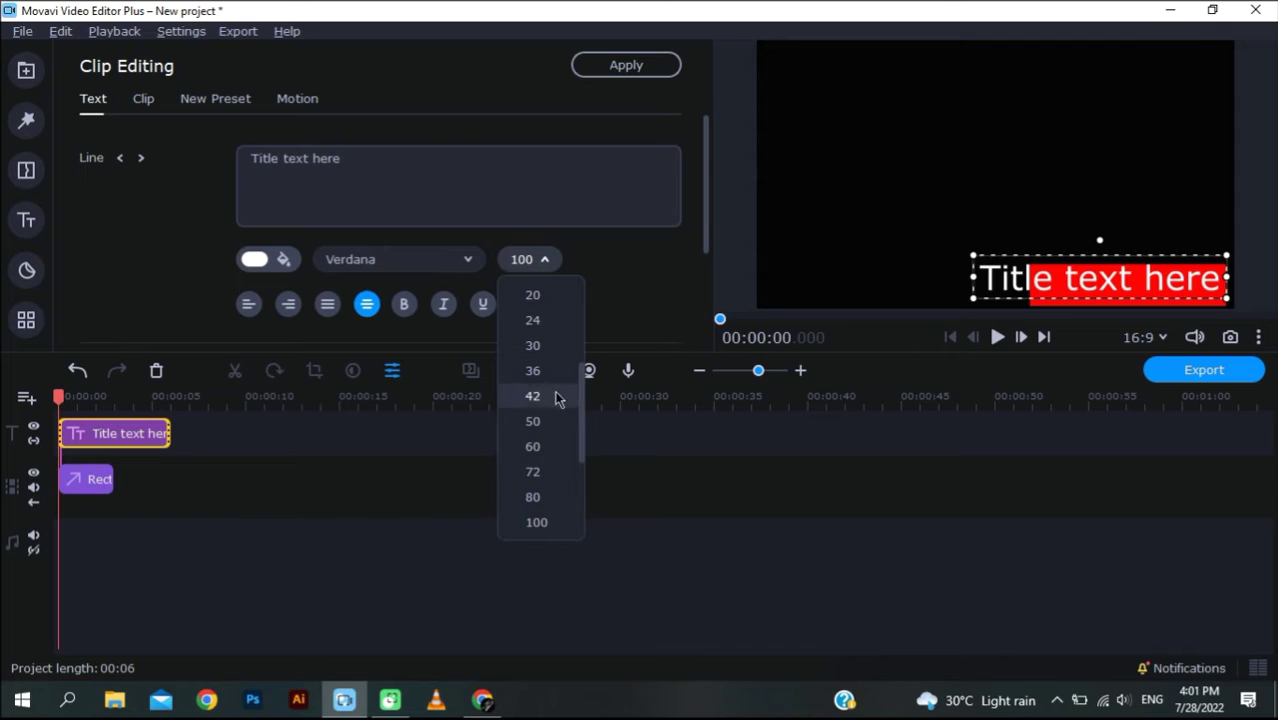
pyautogui.click(537, 497)
pyautogui.moveTo(1088, 278); pyautogui.dragTo(1125, 285)
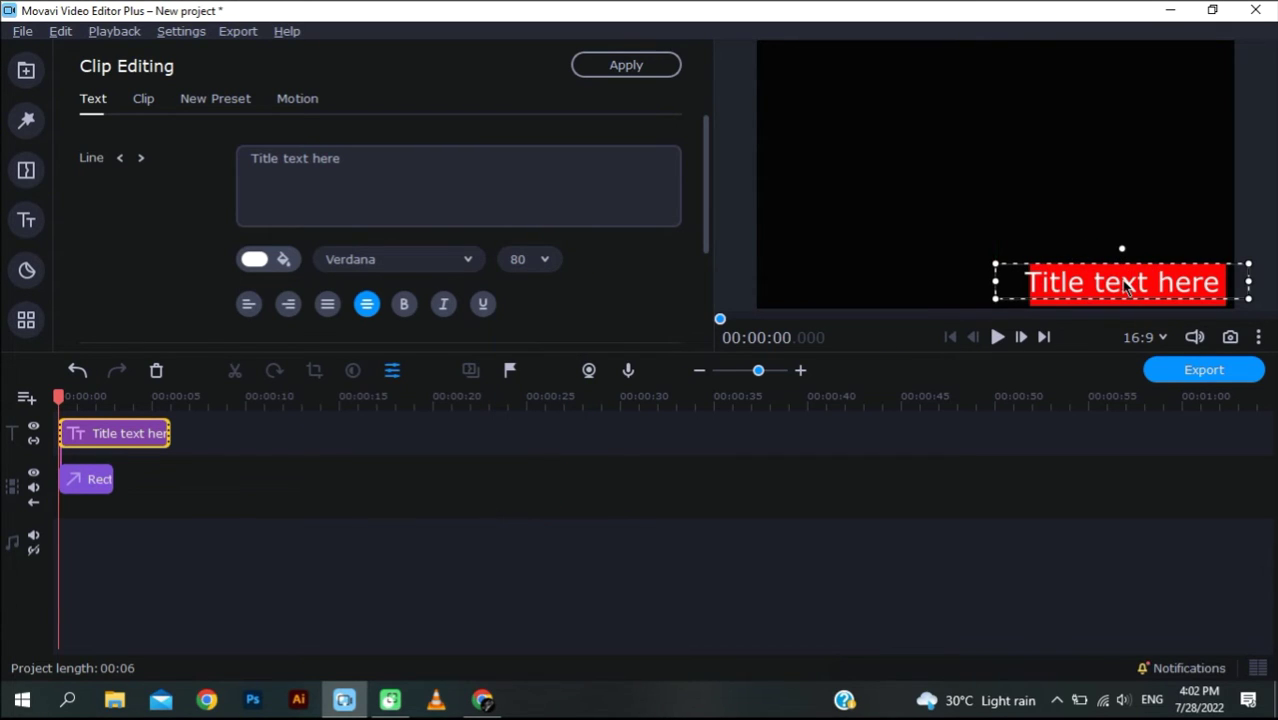
# - Replace the title text with SUBSCRIBE and center it on the red rectangle
pyautogui.doubleClick(1125, 285)
pyautogui.hotkey('ctrl', 'a')
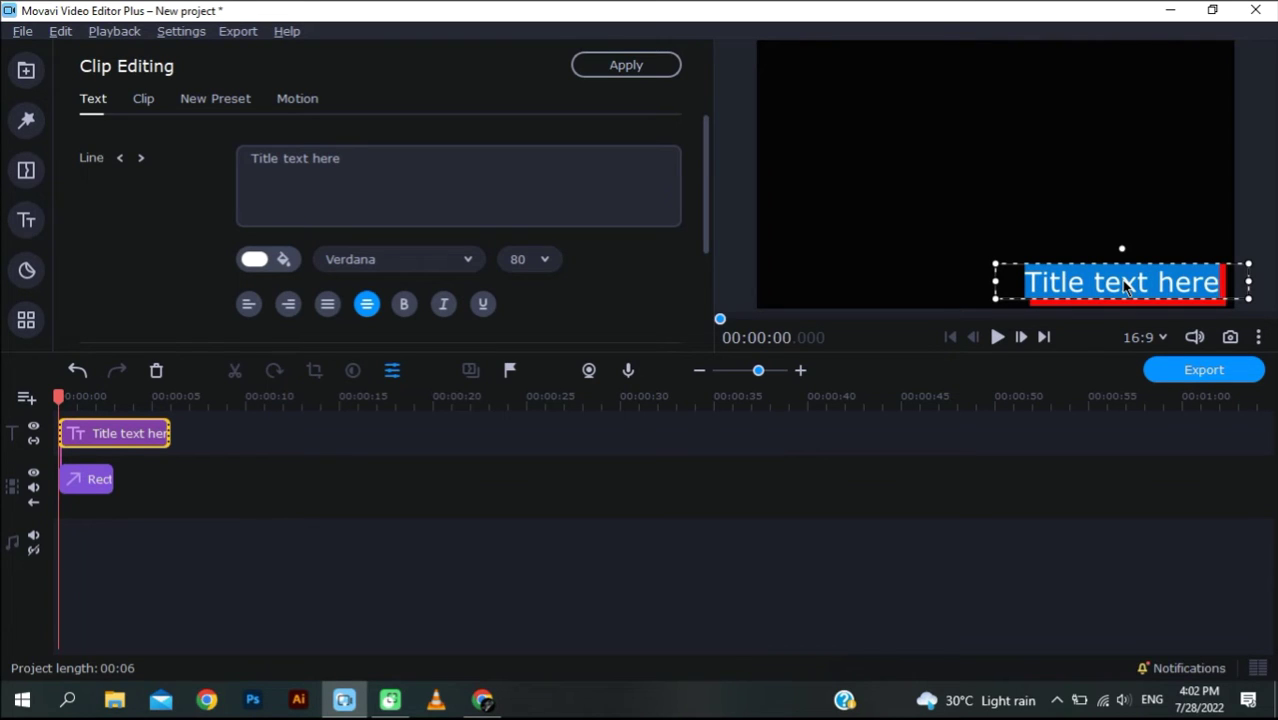
pyautogui.write('SUBSCRIBE')
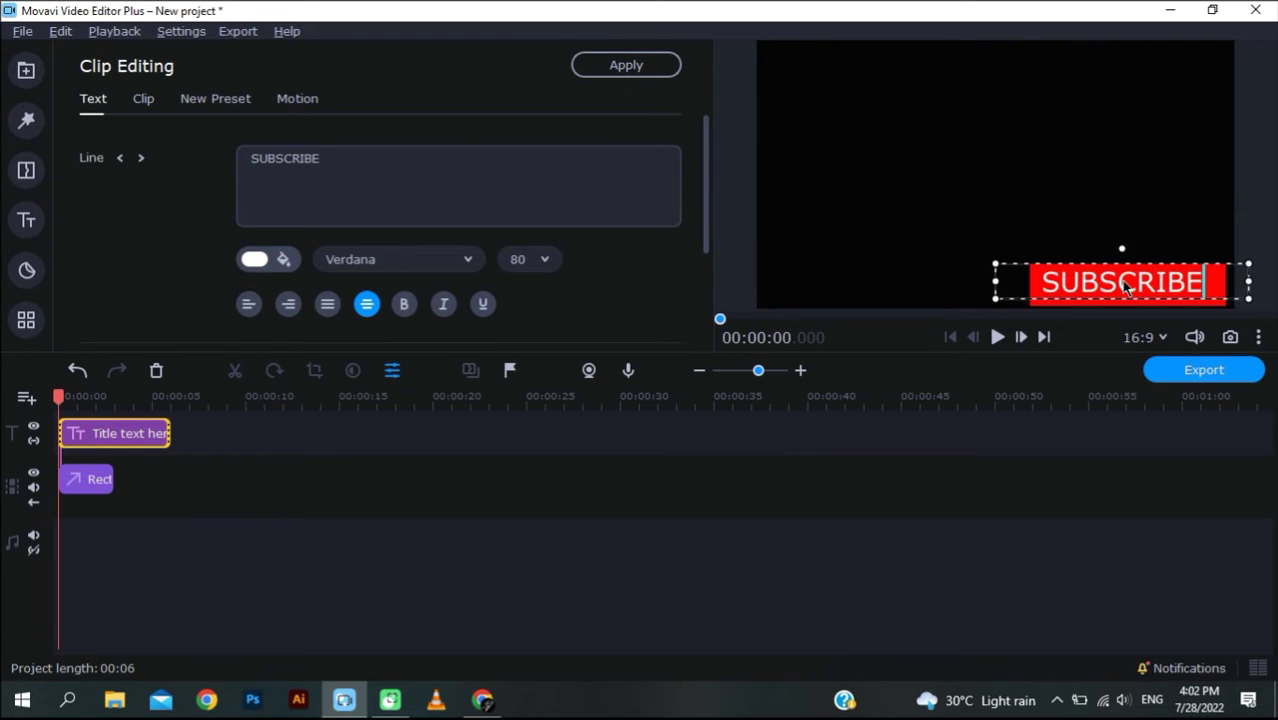
pyautogui.click(1110, 185)
pyautogui.click(1118, 284)
pyautogui.moveTo(1118, 284); pyautogui.dragTo(1123, 287)
pyautogui.click(1121, 210)
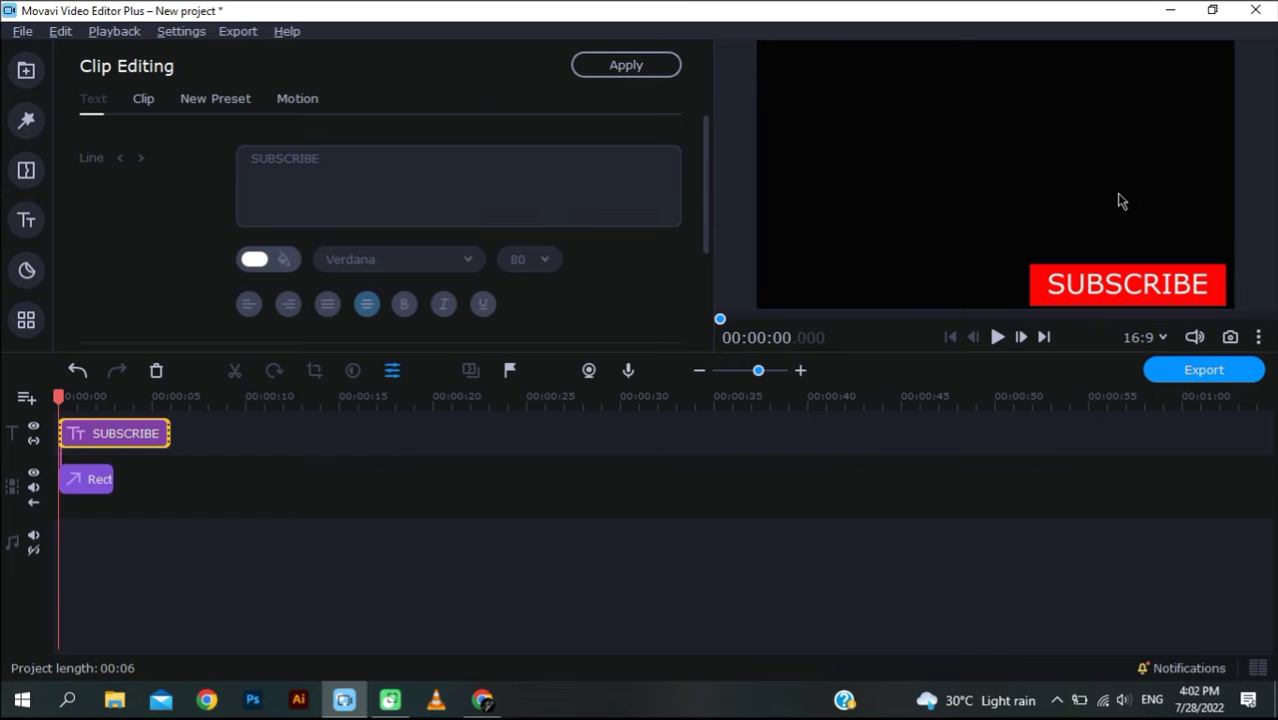
# - Make the SUBSCRIBE text bold, keeping the Verdana font
pyautogui.click(1117, 288)
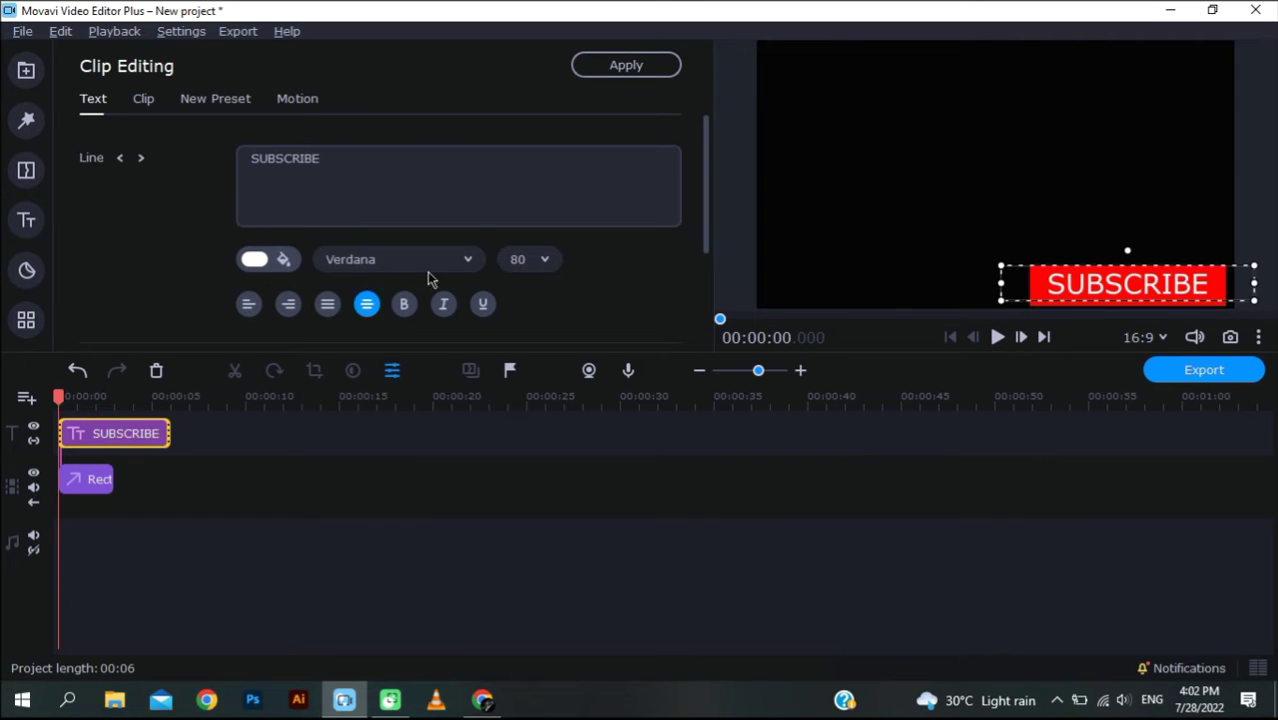
pyautogui.click(403, 307)
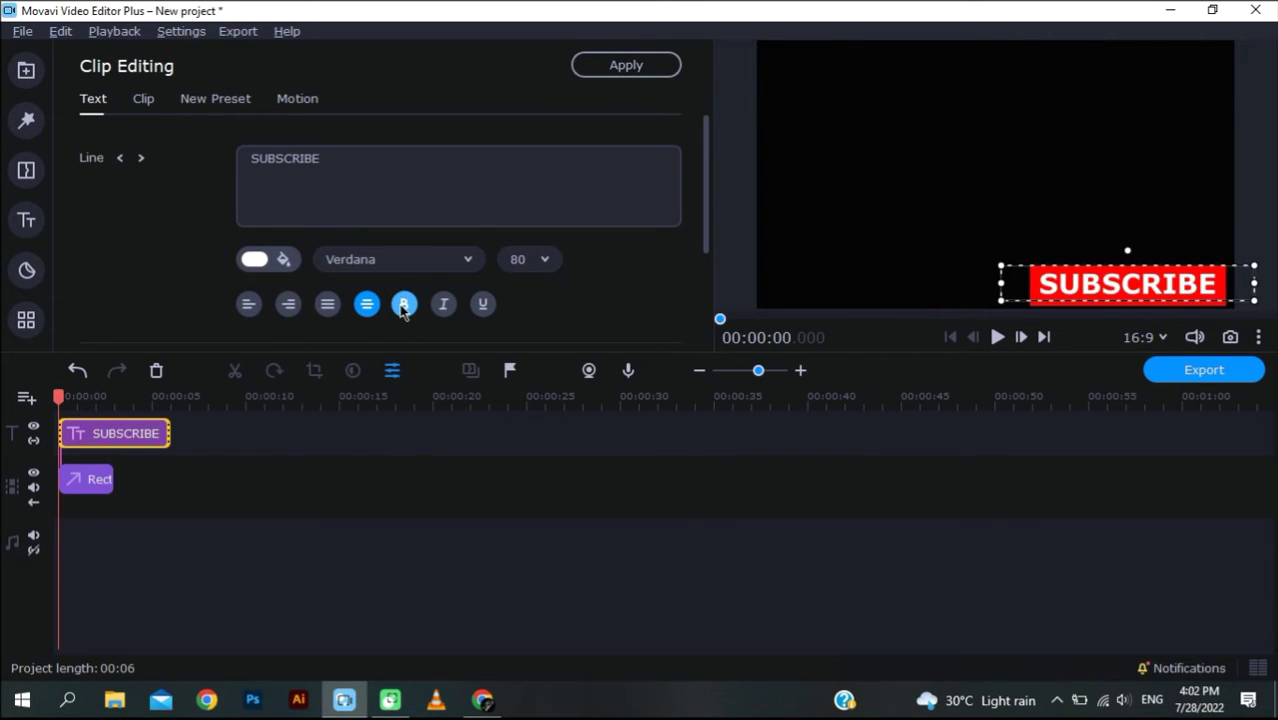
pyautogui.click(428, 262)
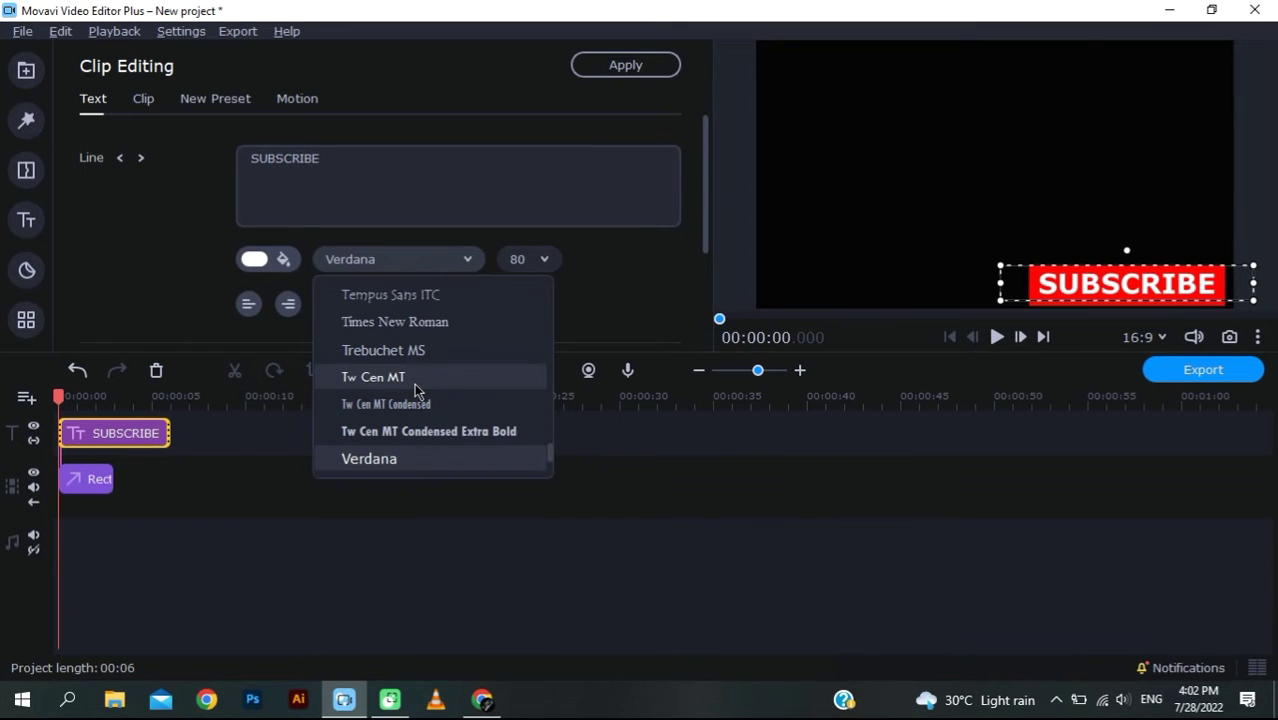
pyautogui.click(613, 289)
pyautogui.click(826, 284)
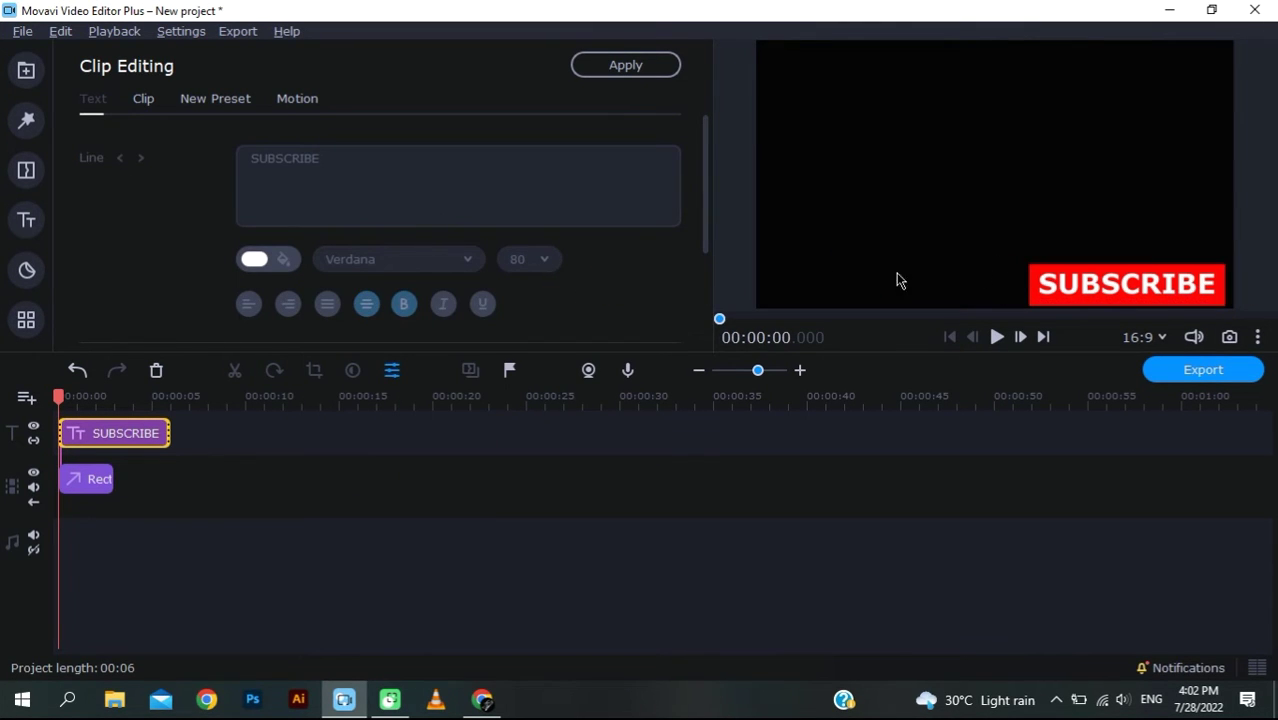
# - Extend the Rectangle clip to 6 seconds so it ends together with the SUBSCRIBE title clip
pyautogui.click(106, 482)
pyautogui.moveTo(106, 486); pyautogui.dragTo(171, 484)
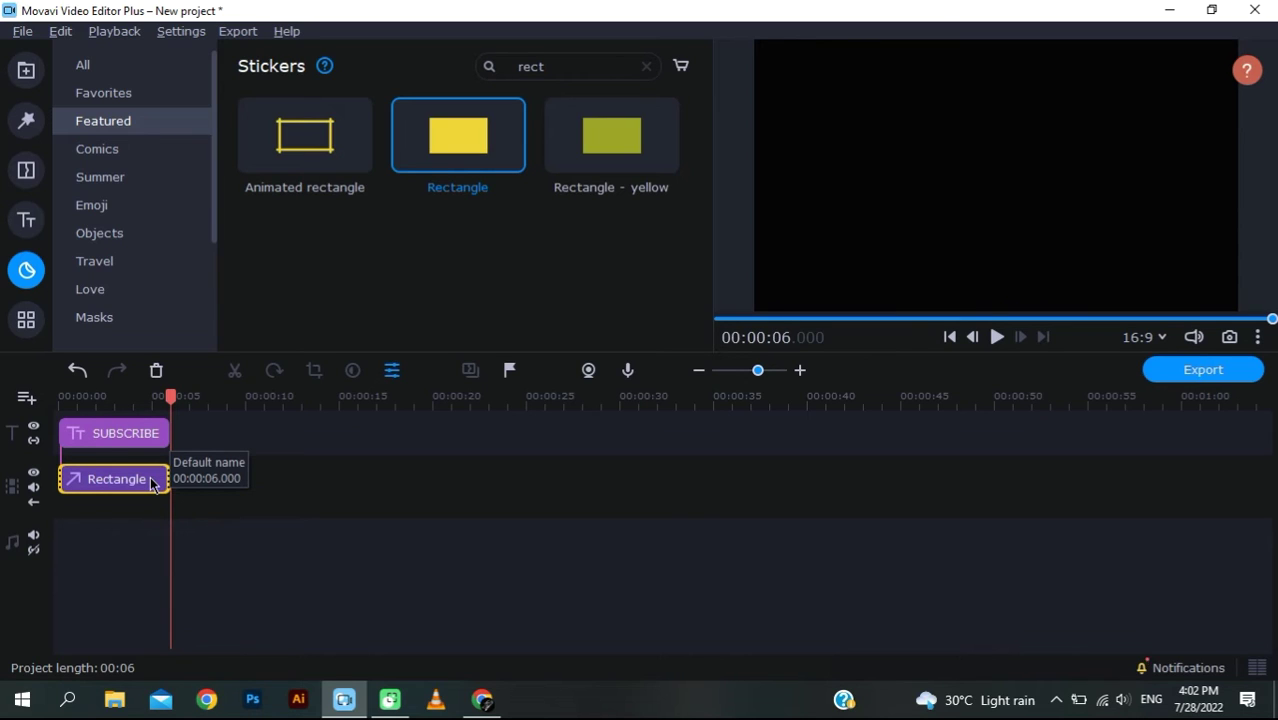
pyautogui.click(590, 615)
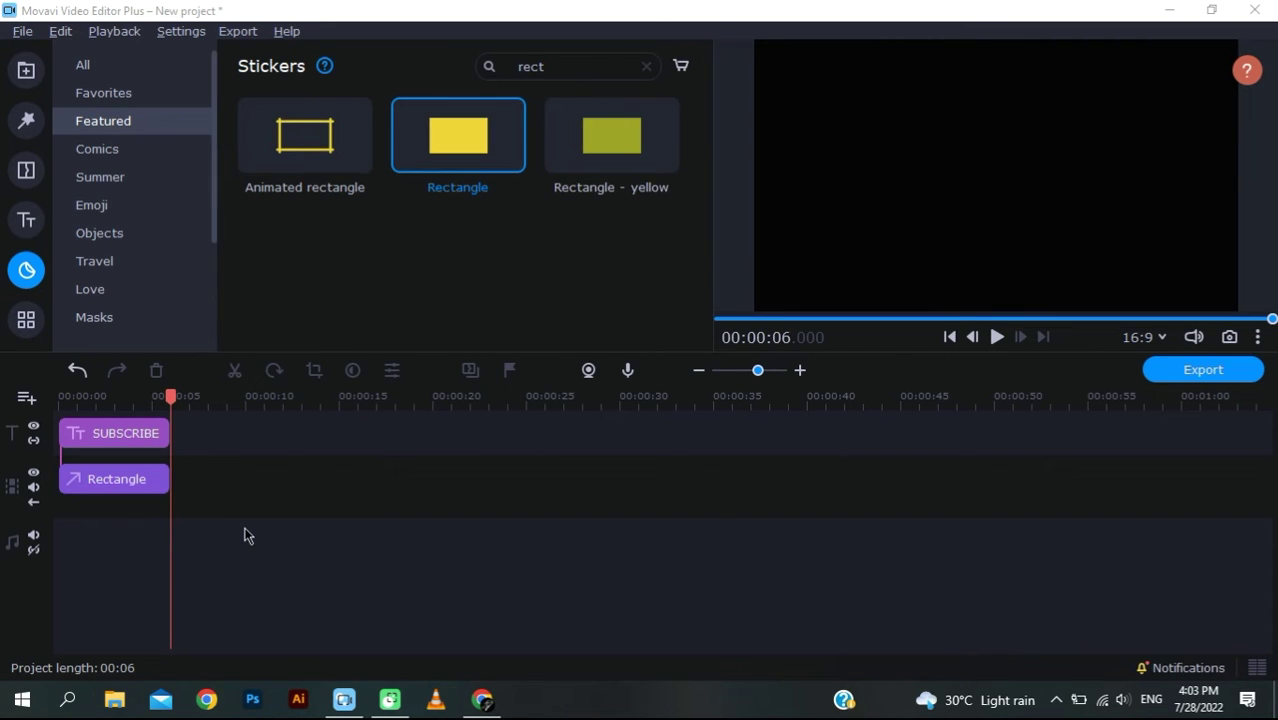
# - Play back part of the timeline to preview the SUBSCRIBE button
pyautogui.click(165, 405)
pyautogui.press('space')
pyautogui.press('space')
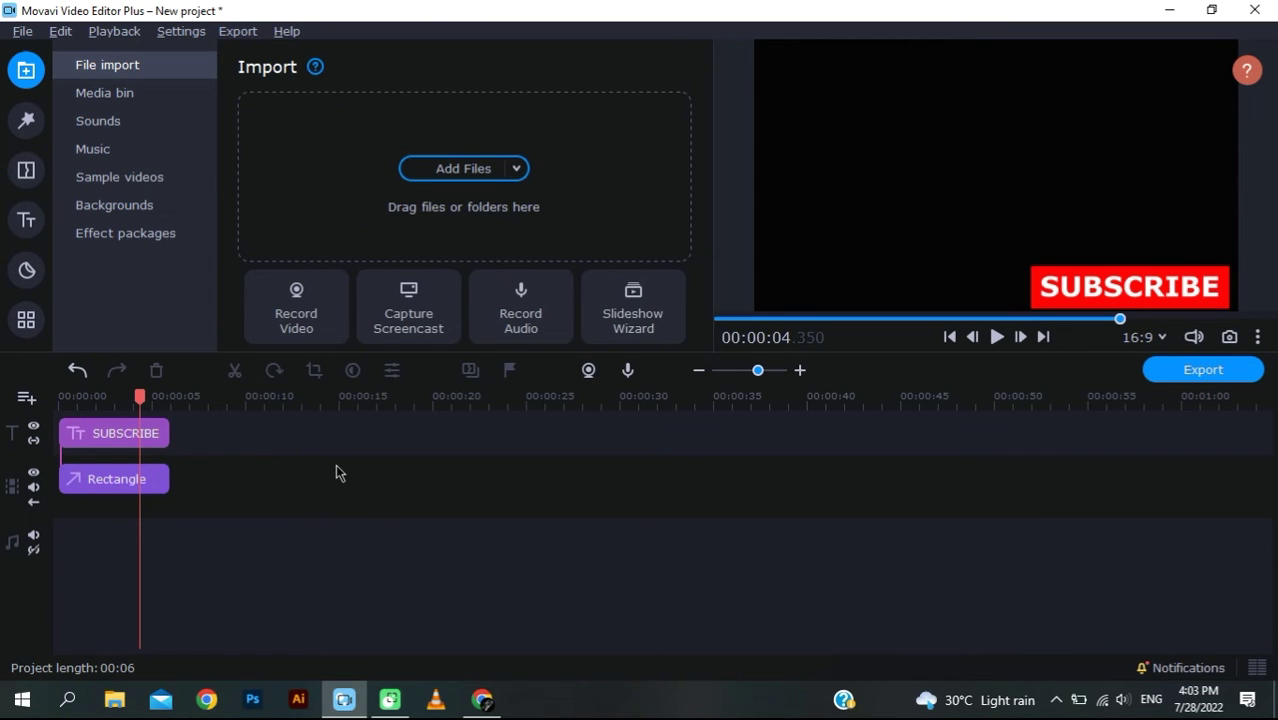
# - Add a Fade in animation at the start and a Fade out animation at the end of the SUBSCRIBE title clip
pyautogui.click(26, 320)
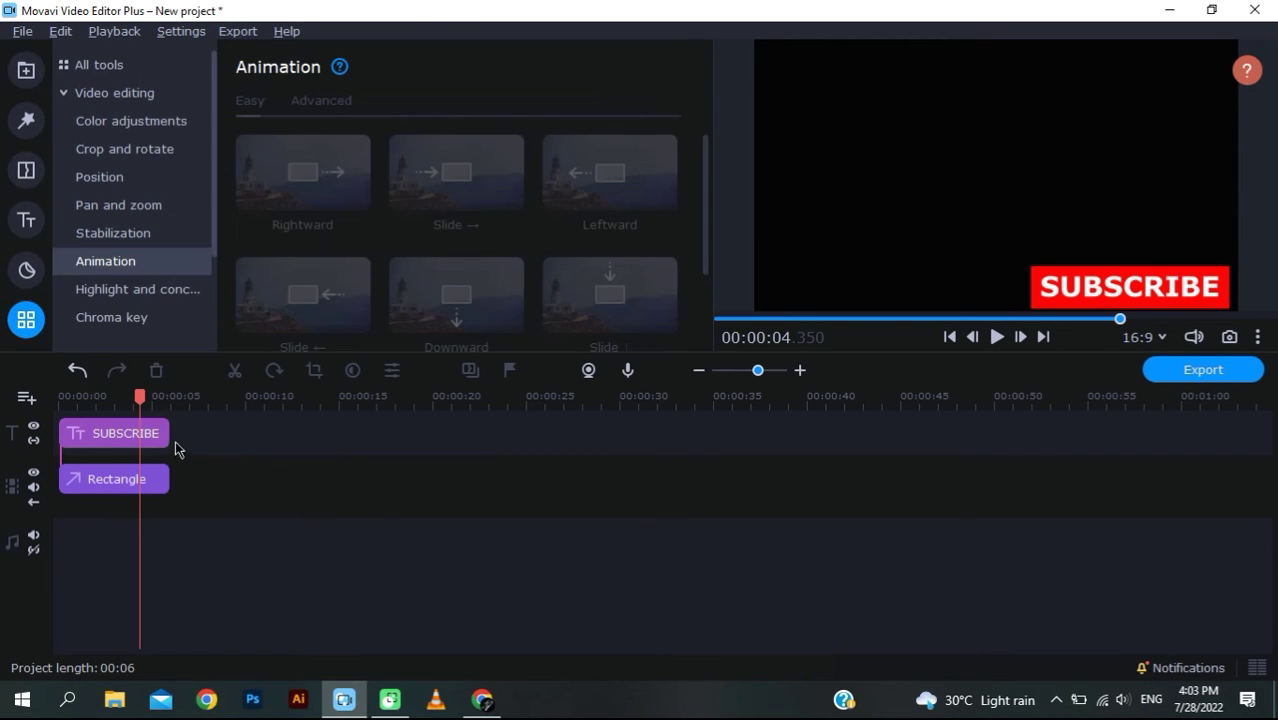
pyautogui.click(150, 436)
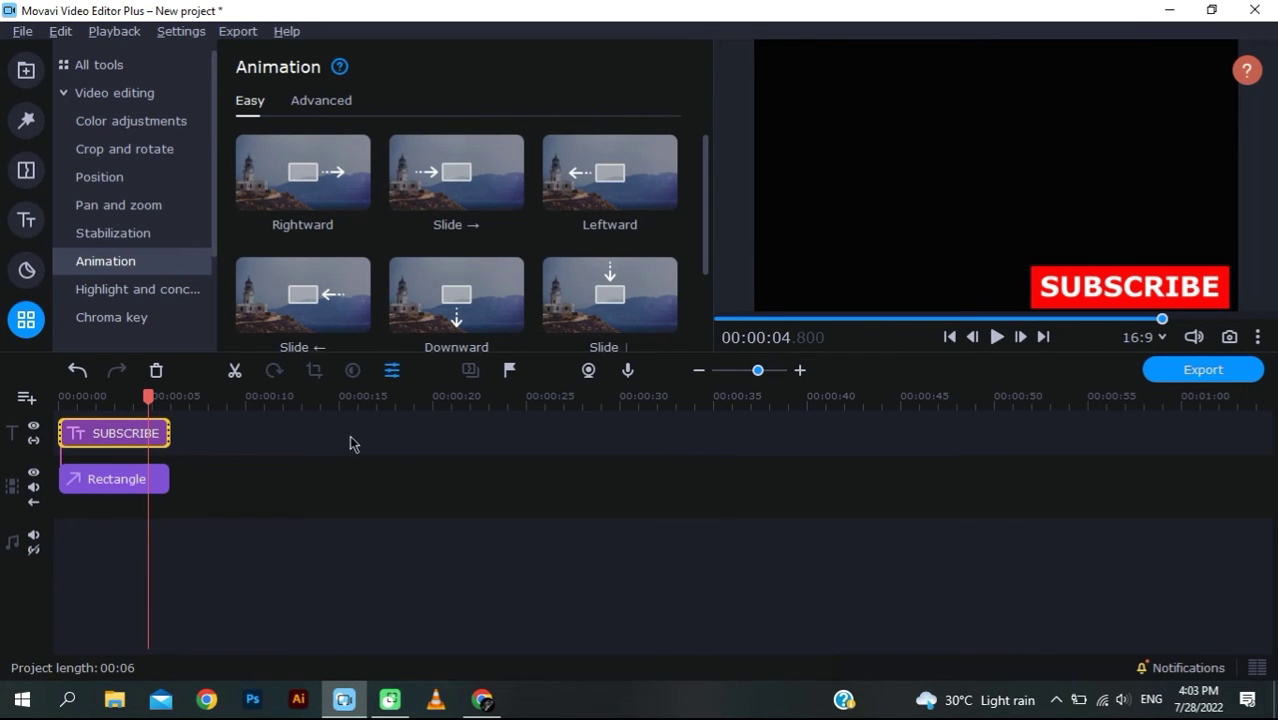
pyautogui.click(327, 482)
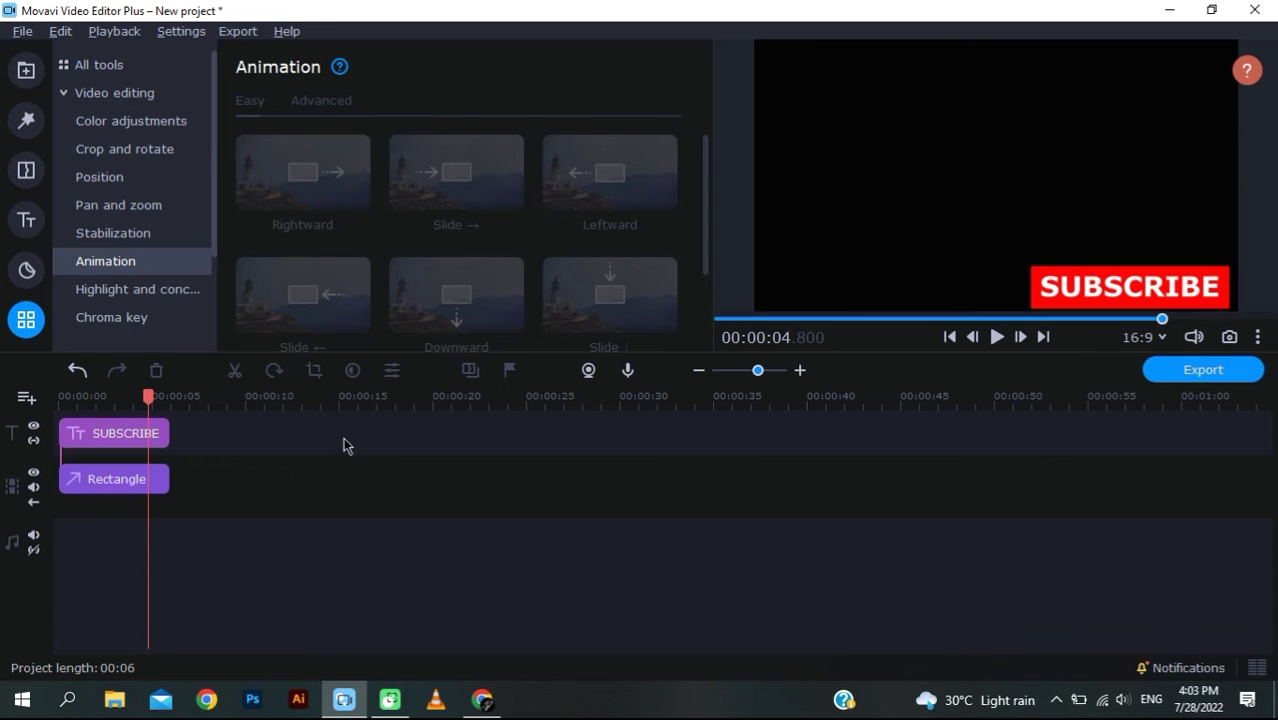
pyautogui.click(152, 440)
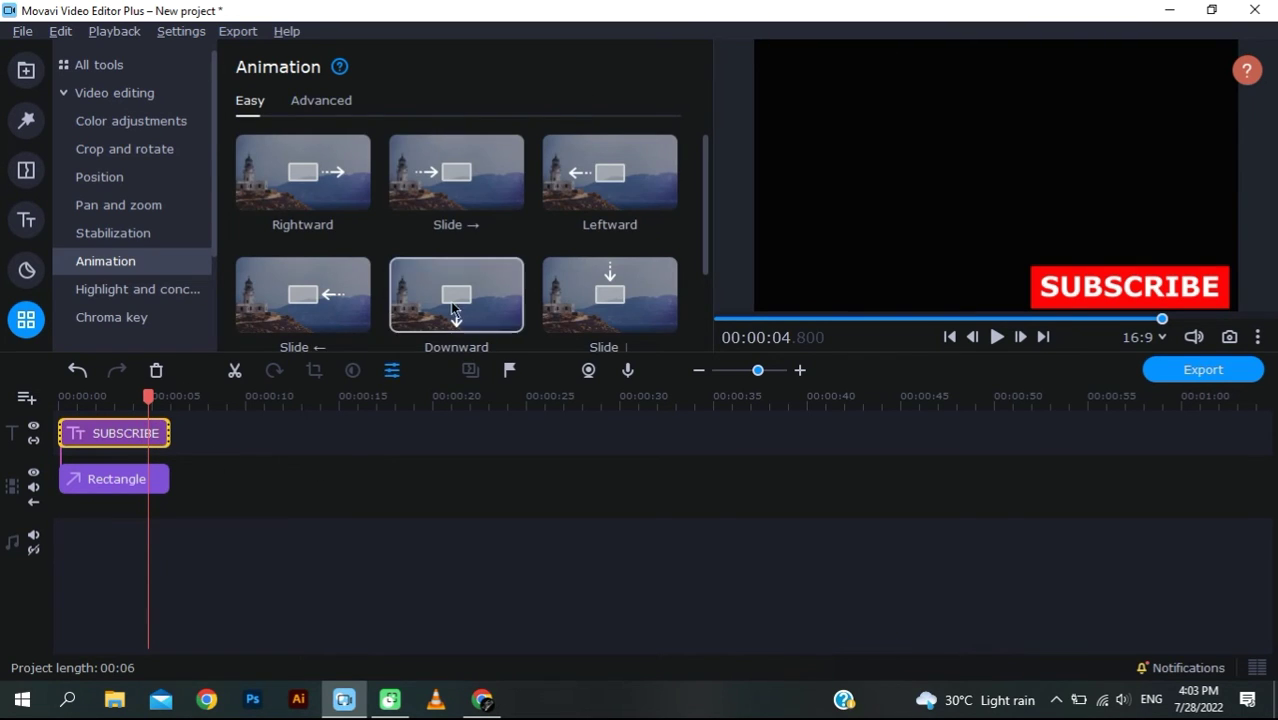
pyautogui.scroll(-2, 640, 238)
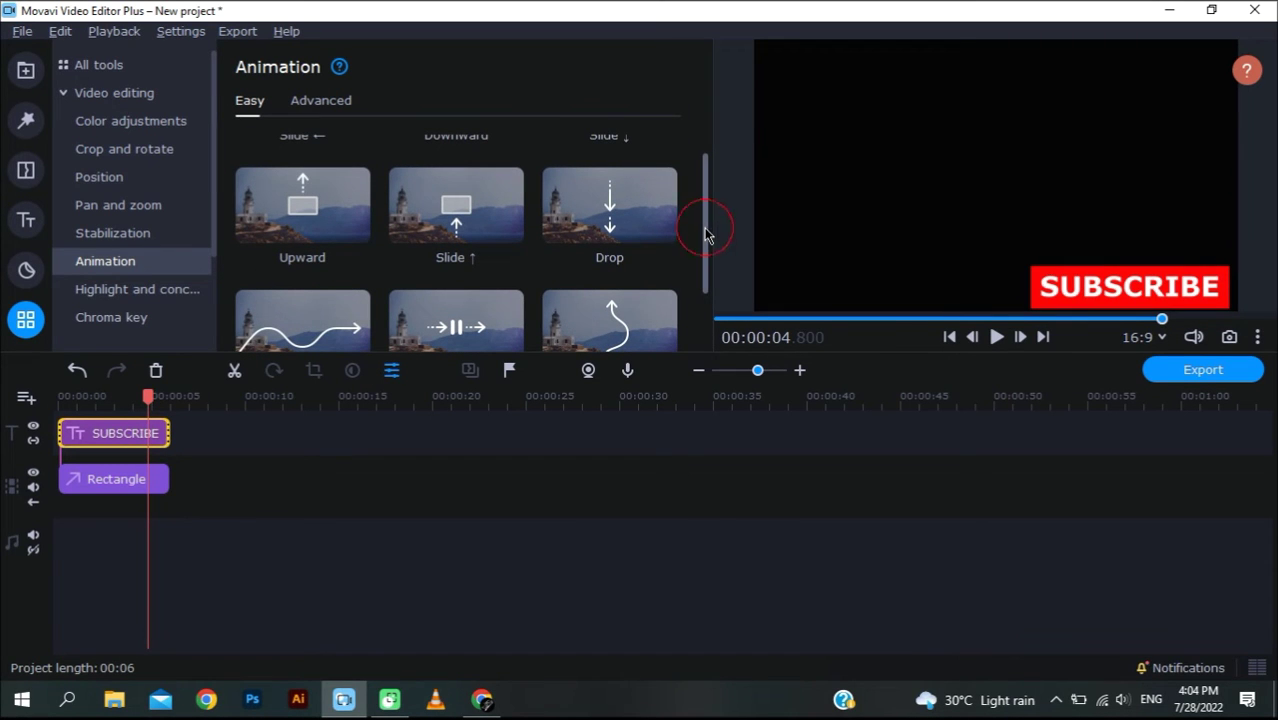
pyautogui.scroll(-4, 704, 245)
pyautogui.scroll(-2, 740, 262)
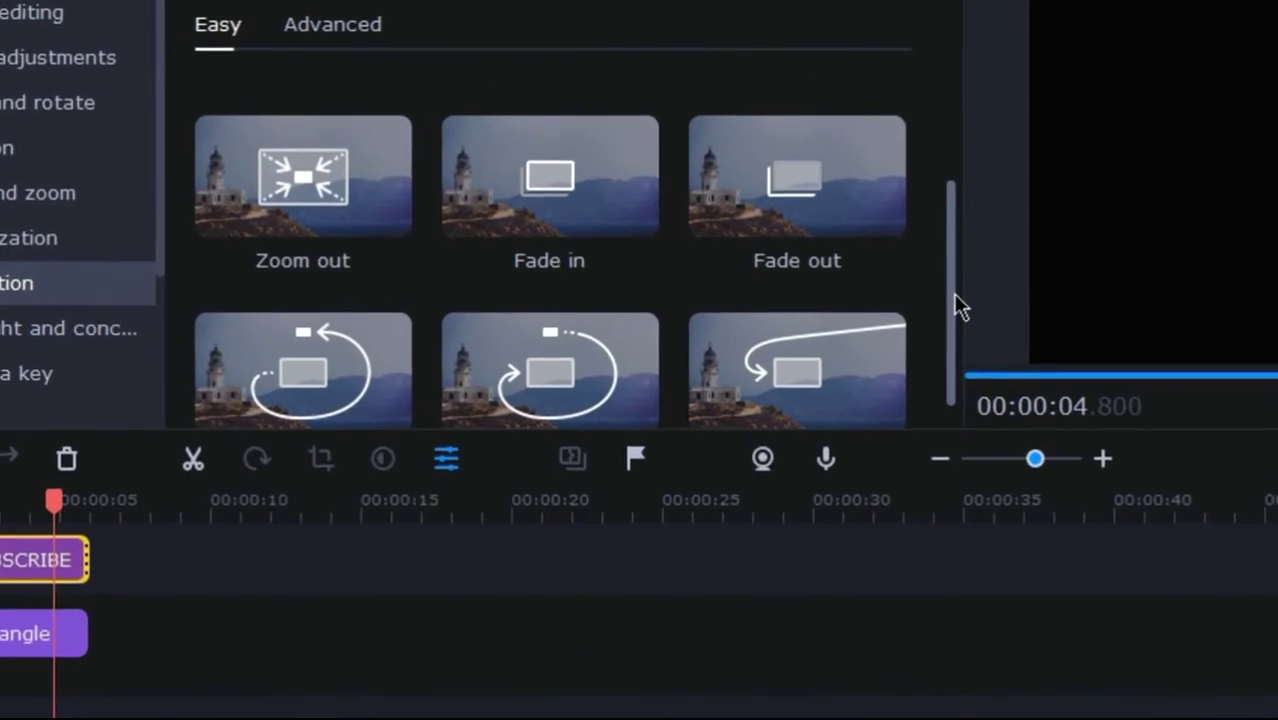
pyautogui.click(496, 206)
pyautogui.moveTo(655, 190); pyautogui.dragTo(64, 430)
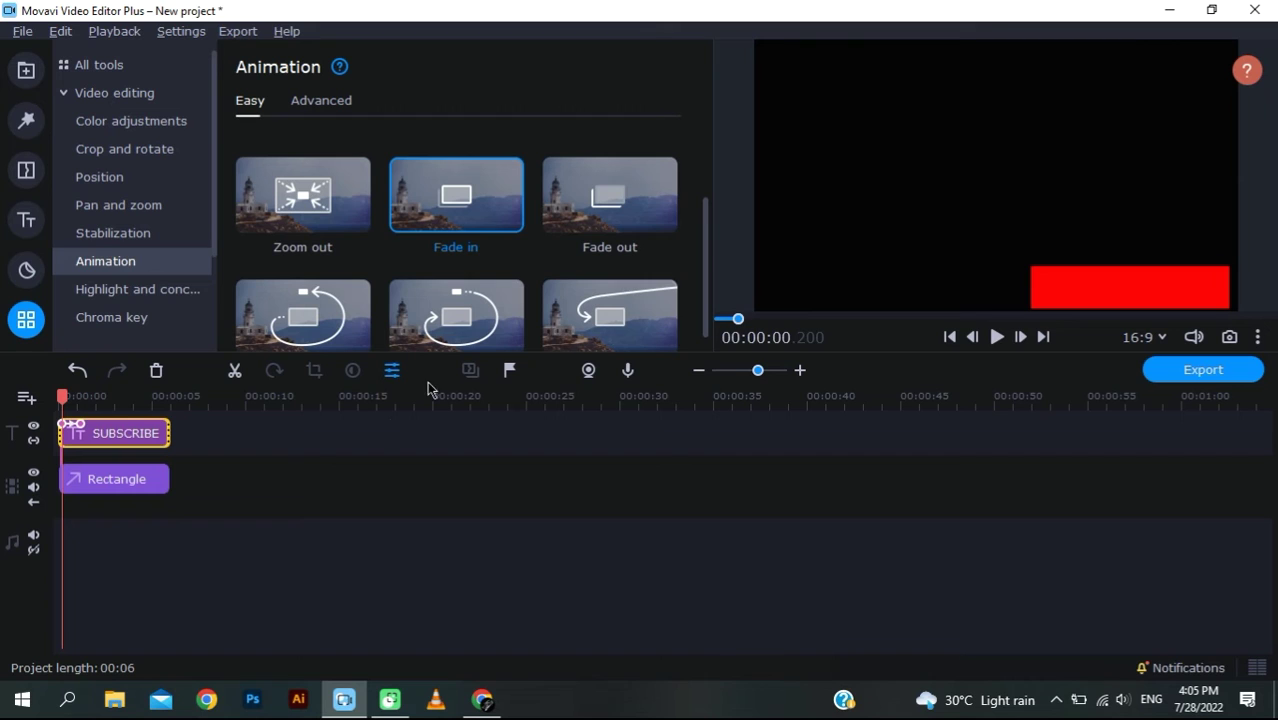
pyautogui.moveTo(650, 217); pyautogui.dragTo(336, 456)
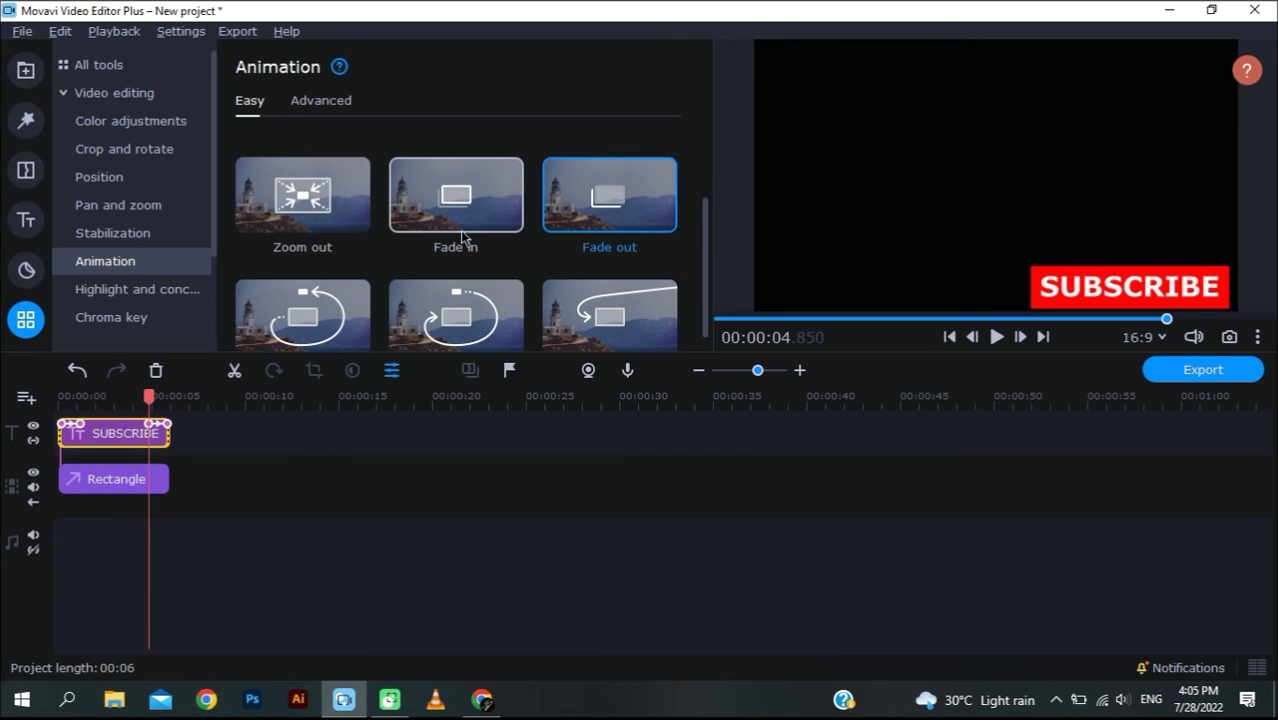
# - Add Fade in and Fade out animations to the ends of the Rectangle clip and slightly lengthen the fades on both clips
pyautogui.moveTo(462, 216); pyautogui.dragTo(59, 468)
pyautogui.moveTo(609, 200); pyautogui.dragTo(147, 476)
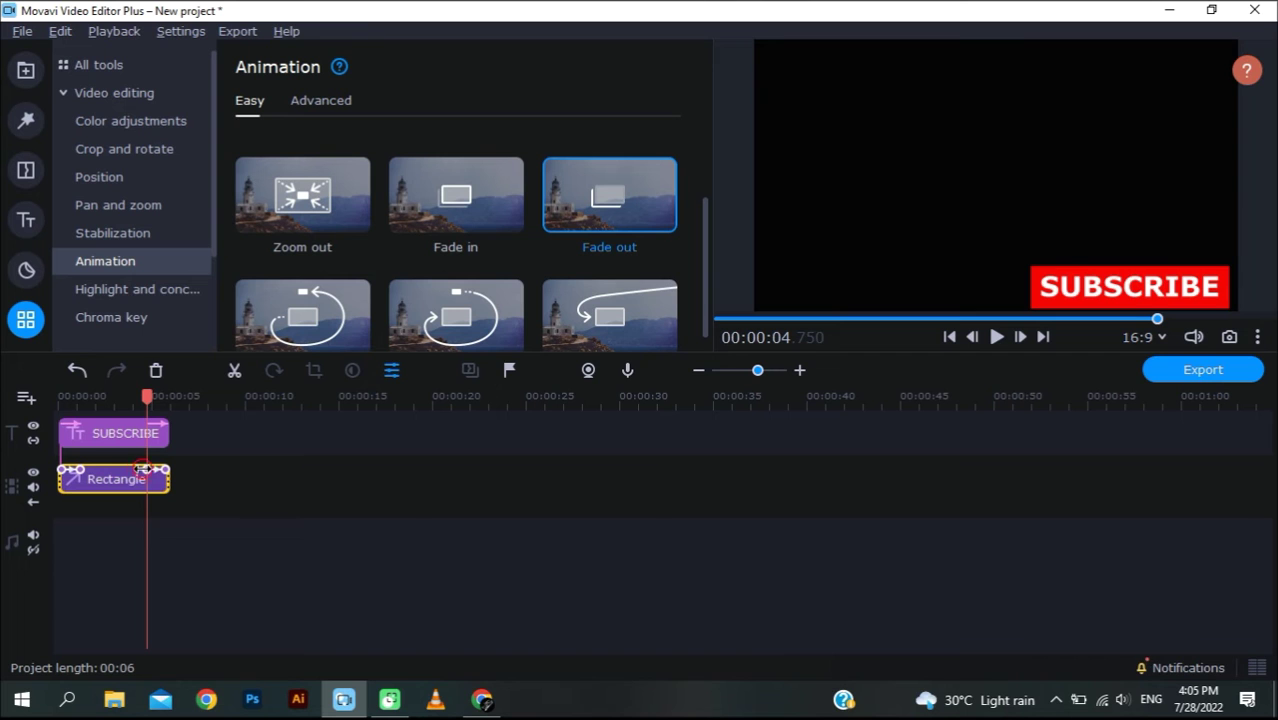
pyautogui.click(143, 428)
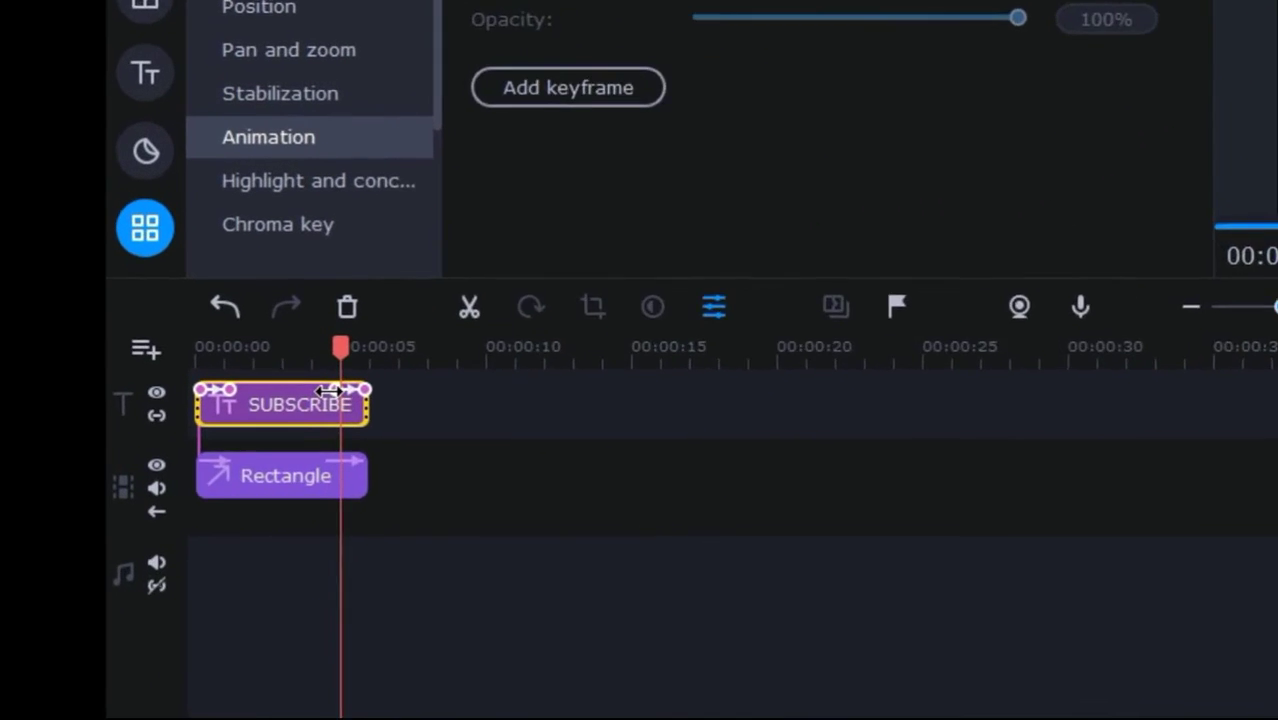
pyautogui.click(224, 391)
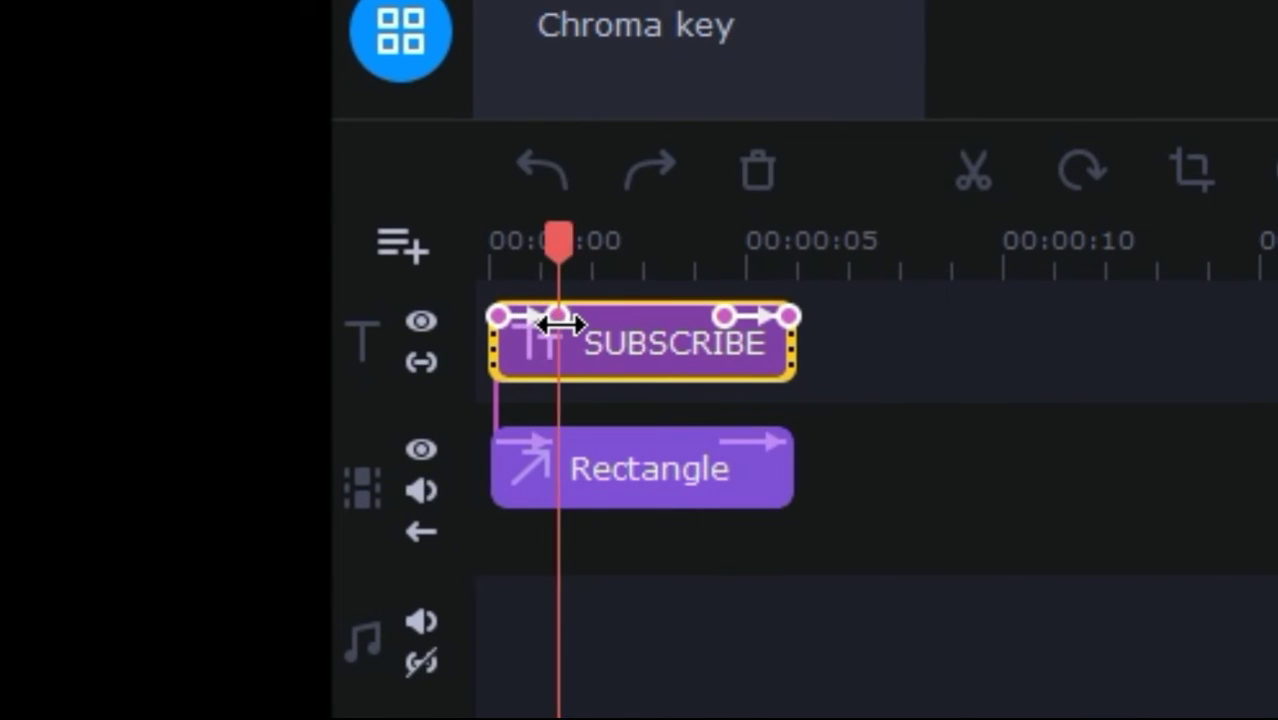
pyautogui.click(568, 460)
pyautogui.click(556, 447)
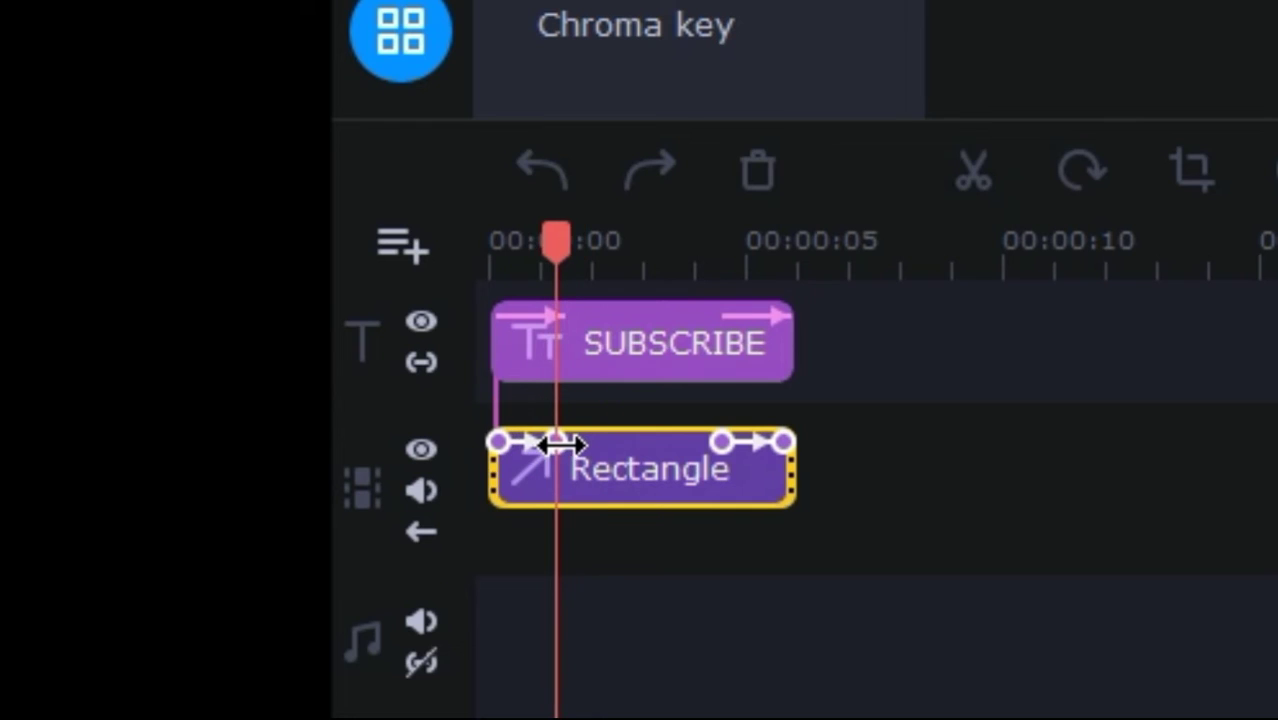
# - Play back the timeline from the beginning to preview the fading SUBSCRIBE button
pyautogui.moveTo(571, 245); pyautogui.dragTo(337, 300)
pyautogui.press('space')
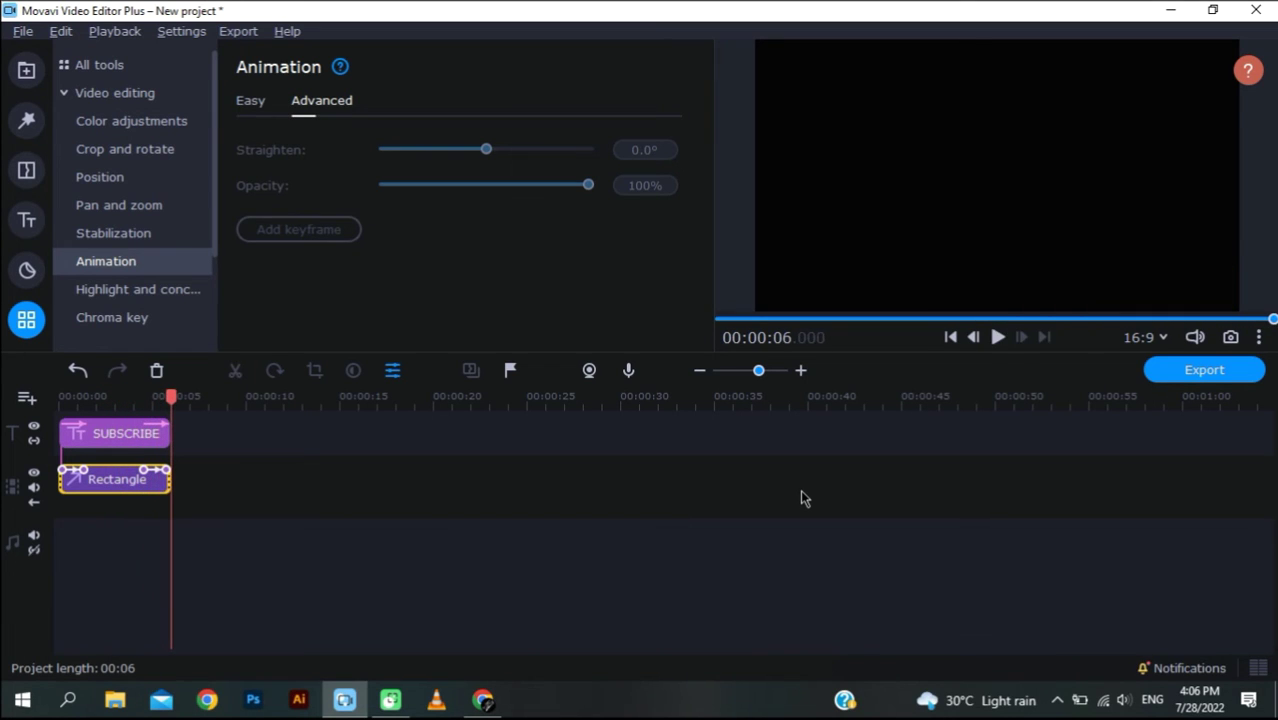
# - Cut the SUBSCRIBE title and Rectangle clips together from the timeline
pyautogui.click(183, 530)
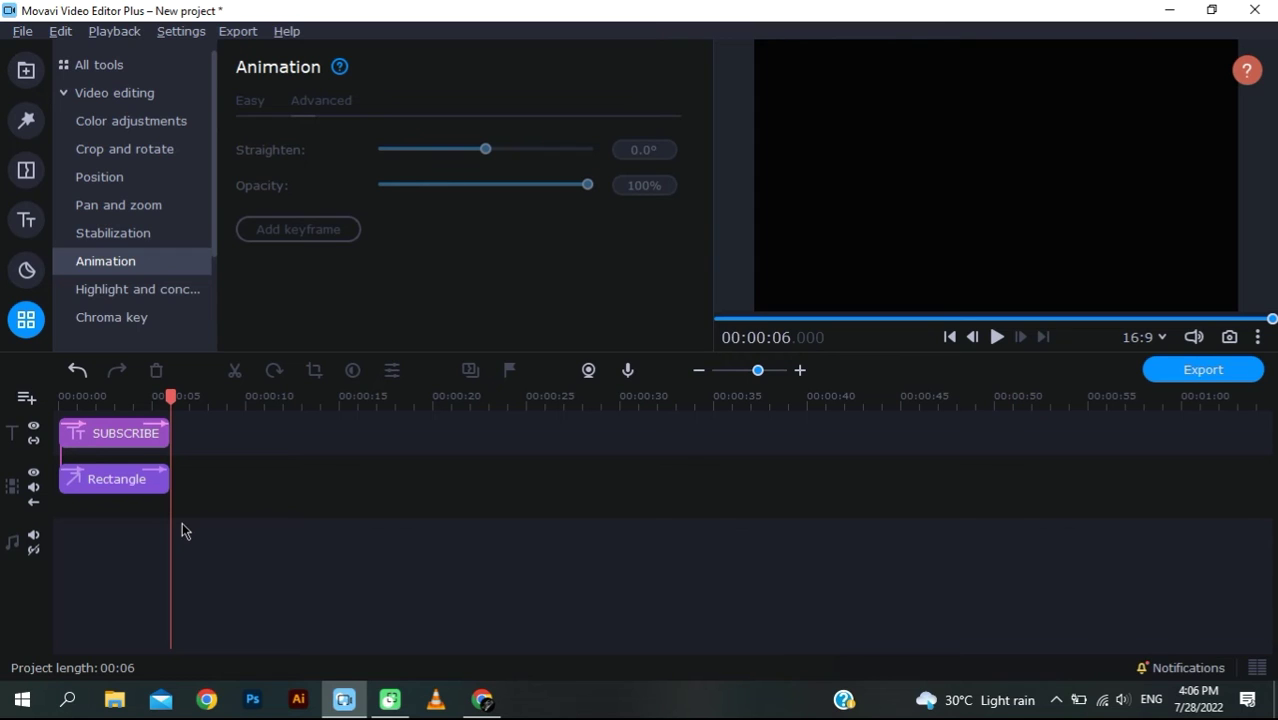
pyautogui.moveTo(214, 544); pyautogui.dragTo(105, 428)
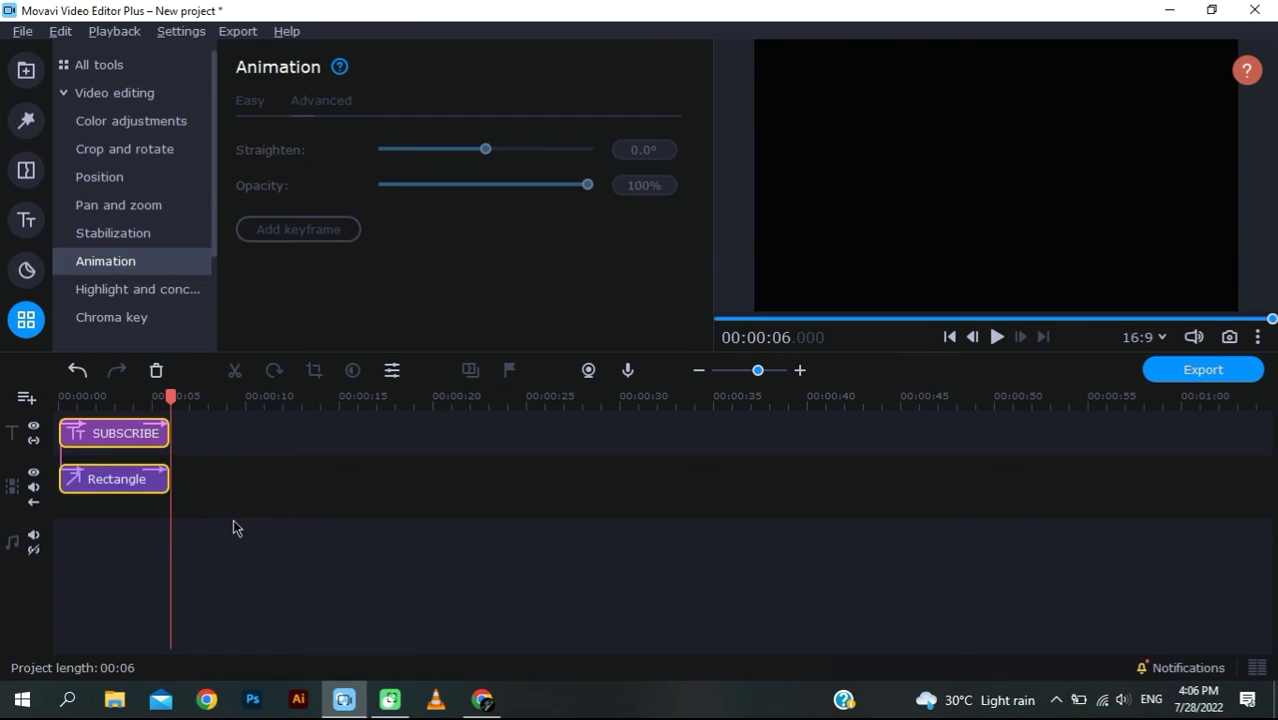
pyautogui.press('Delete')
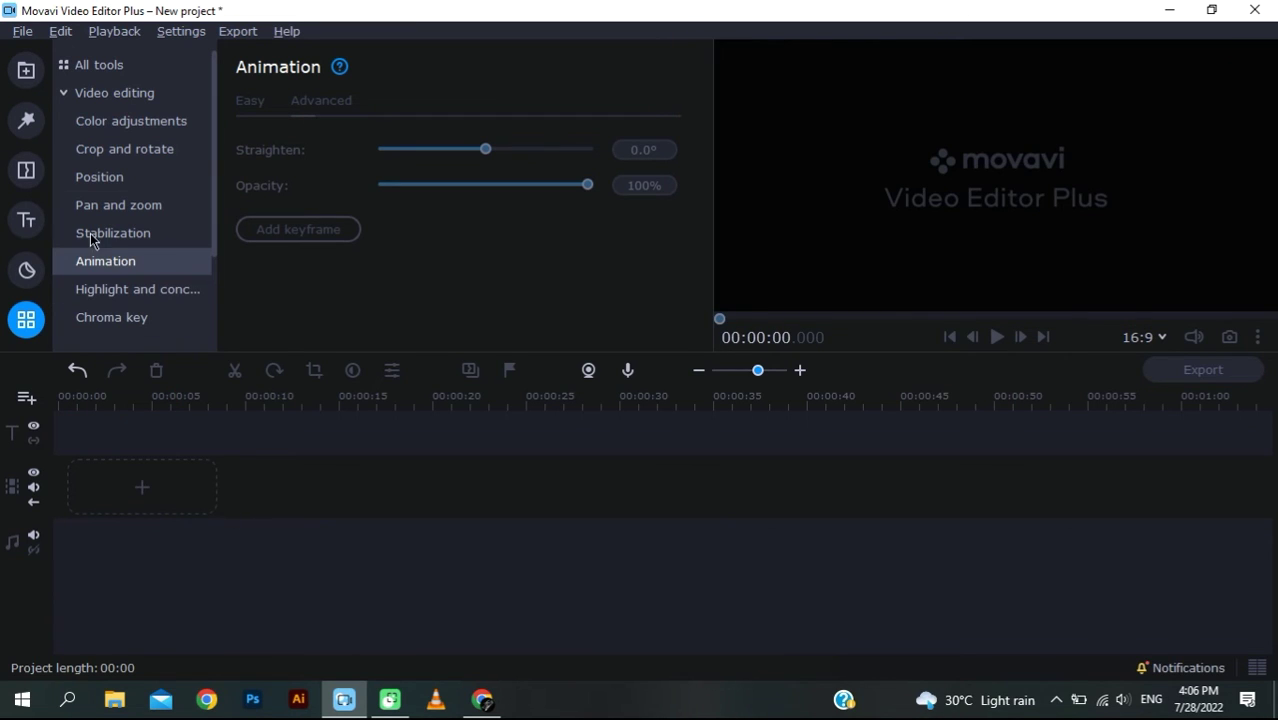
# - Add the Bold blue intro video to the start of the empty video track
pyautogui.click(30, 236)
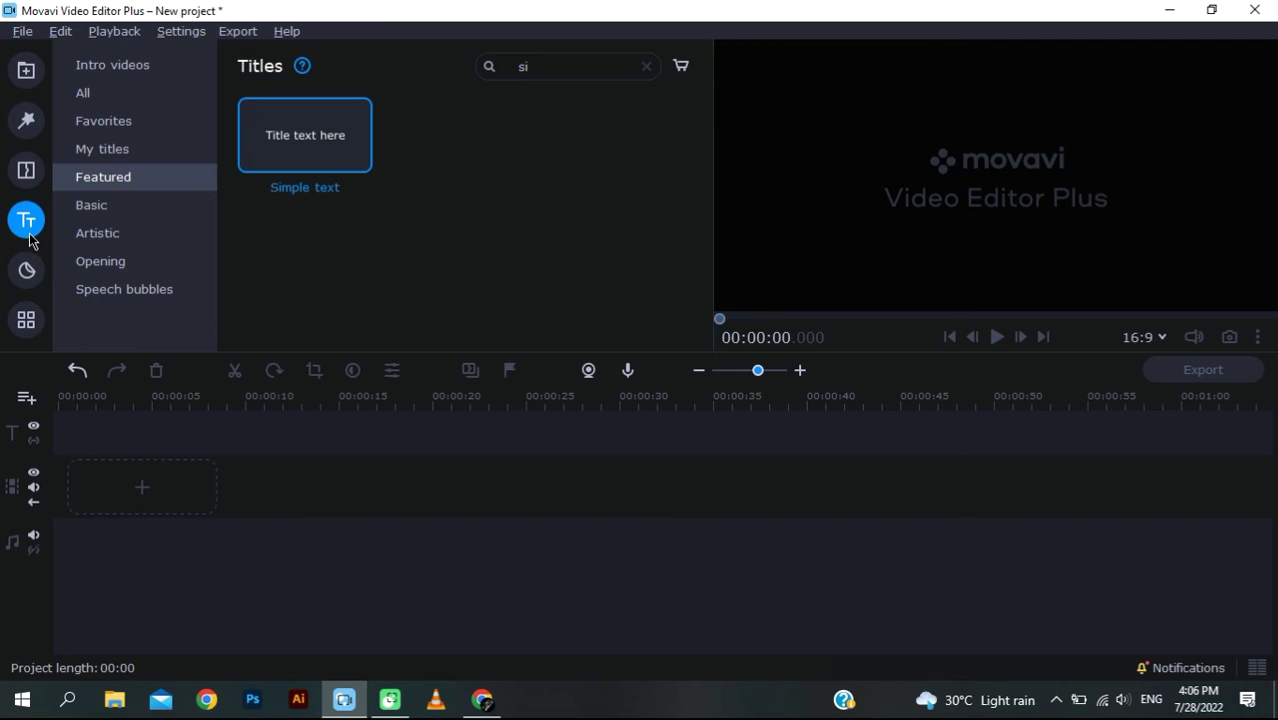
pyautogui.click(115, 68)
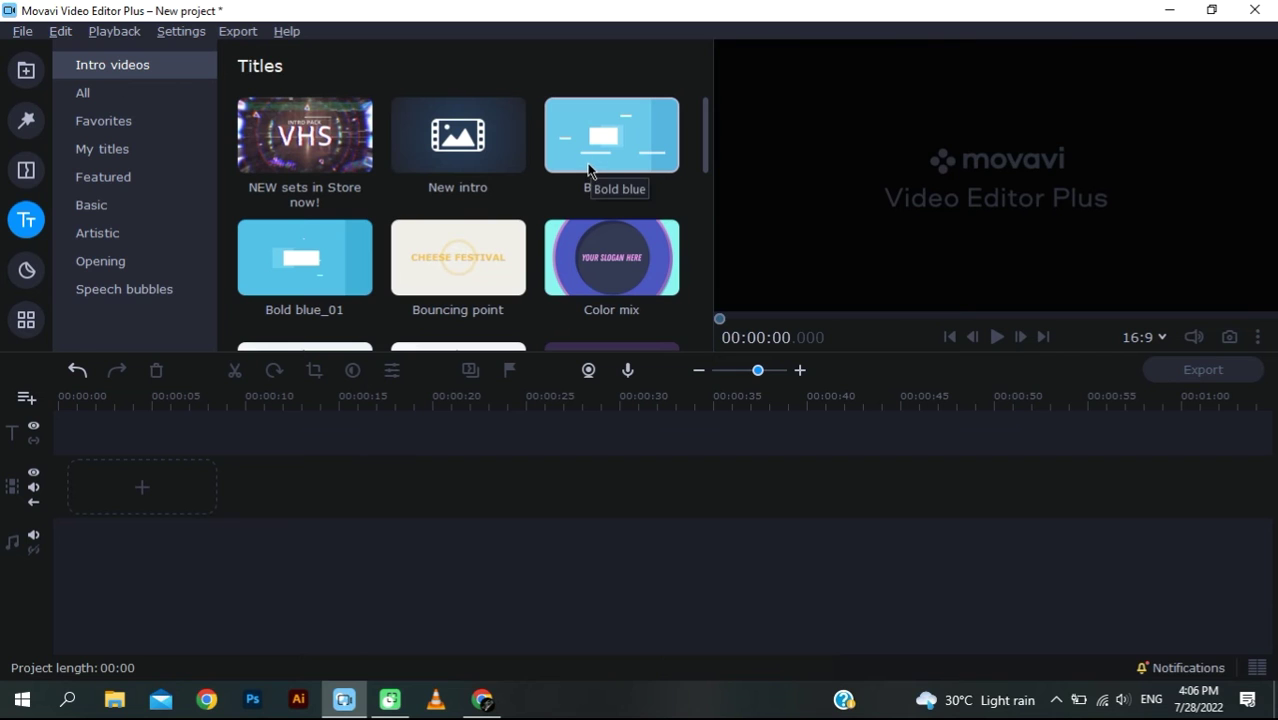
pyautogui.moveTo(587, 148); pyautogui.dragTo(90, 473)
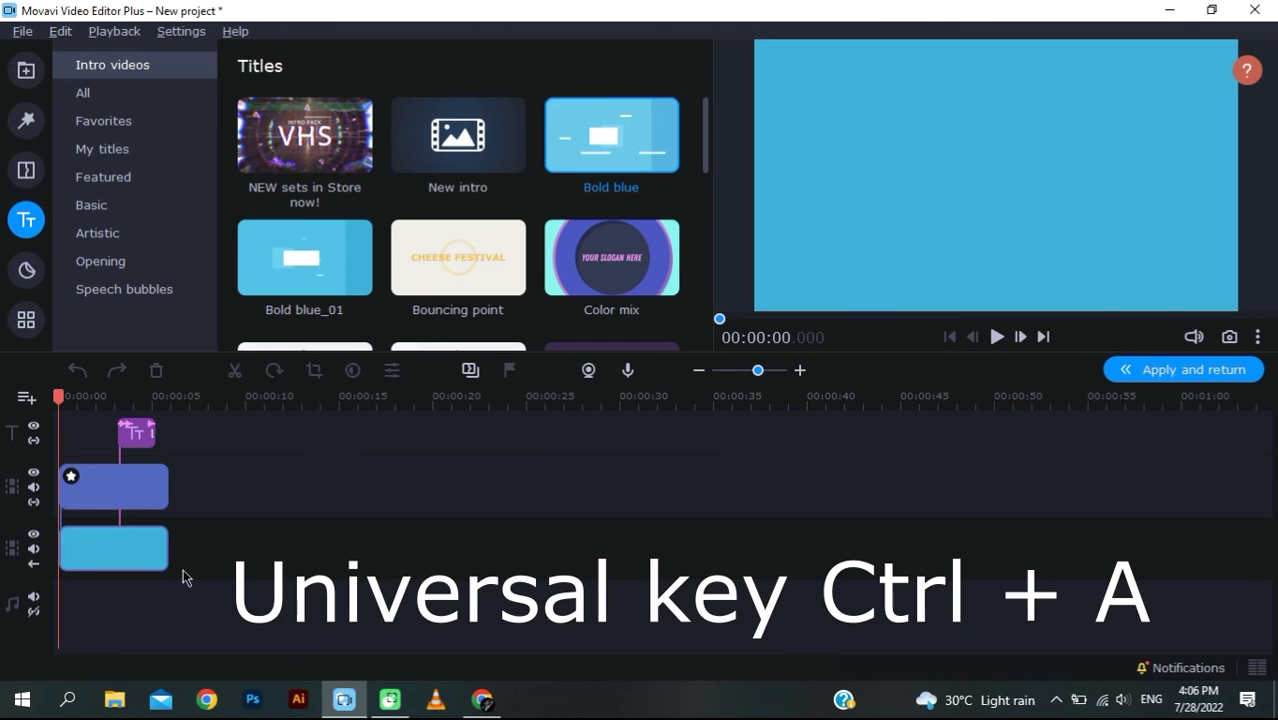
# - Replace all contents of the Bold blue intro with the cut SUBSCRIBE and Rectangle clips, and apply the changes
pyautogui.hotkey('ctrl', 'a')
pyautogui.press('Delete')
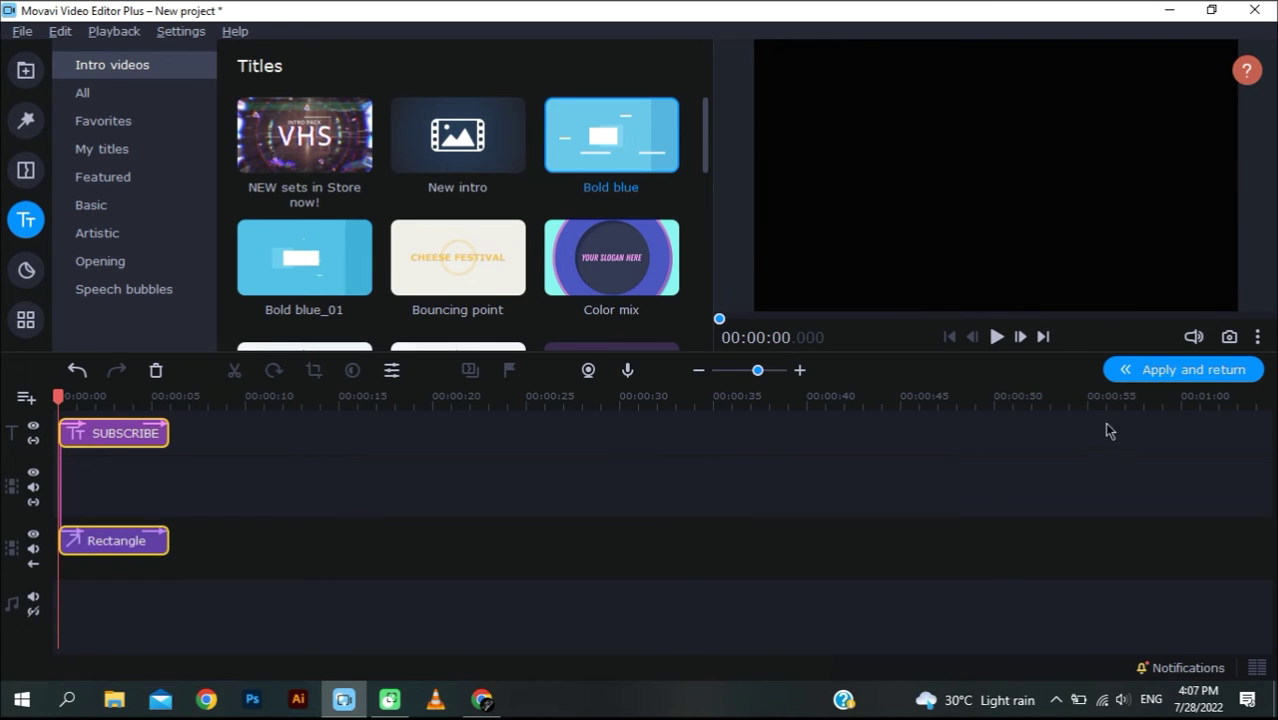
pyautogui.click(1157, 378)
# - Save the edited clip as a new intro video named tAYMOOTECHCARE
pyautogui.moveTo(105, 507)
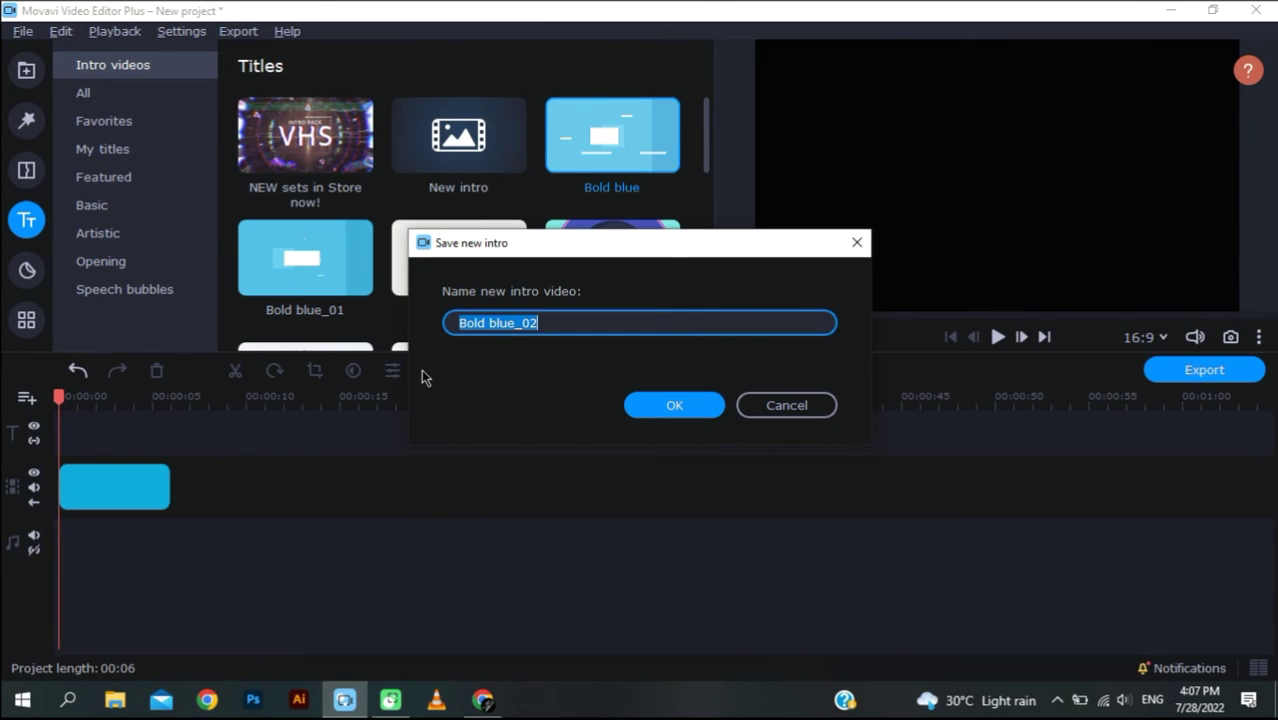
pyautogui.write('tA')
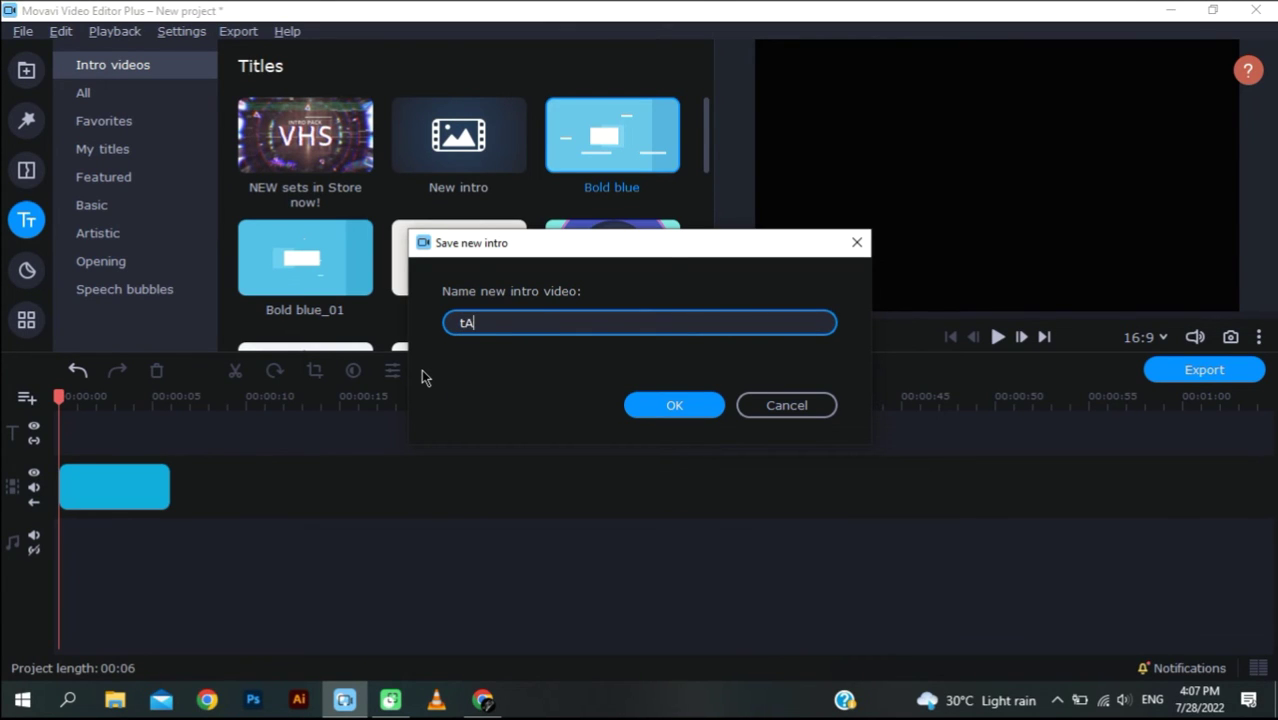
pyautogui.write('YMOOTECHCARE')
pyautogui.click(673, 404)
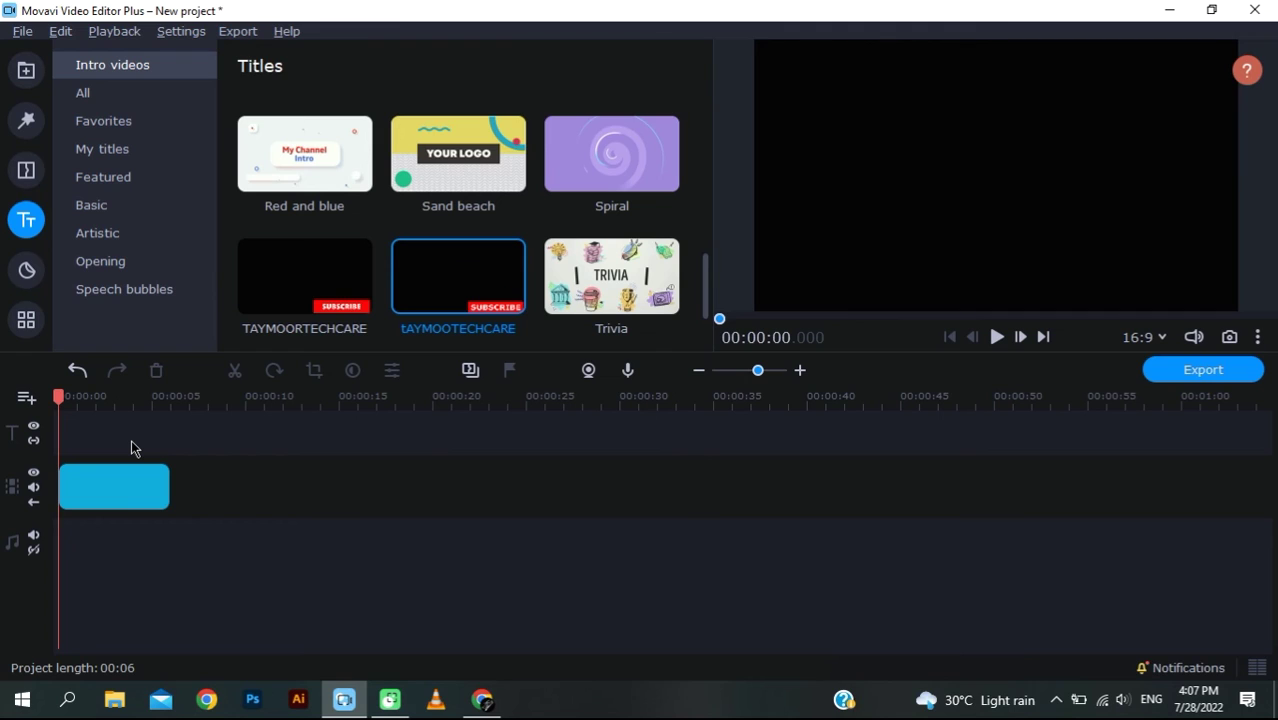
# - Import Coffee - 38057.mp4 and place it at the start of the cleared video track
pyautogui.click(25, 78)
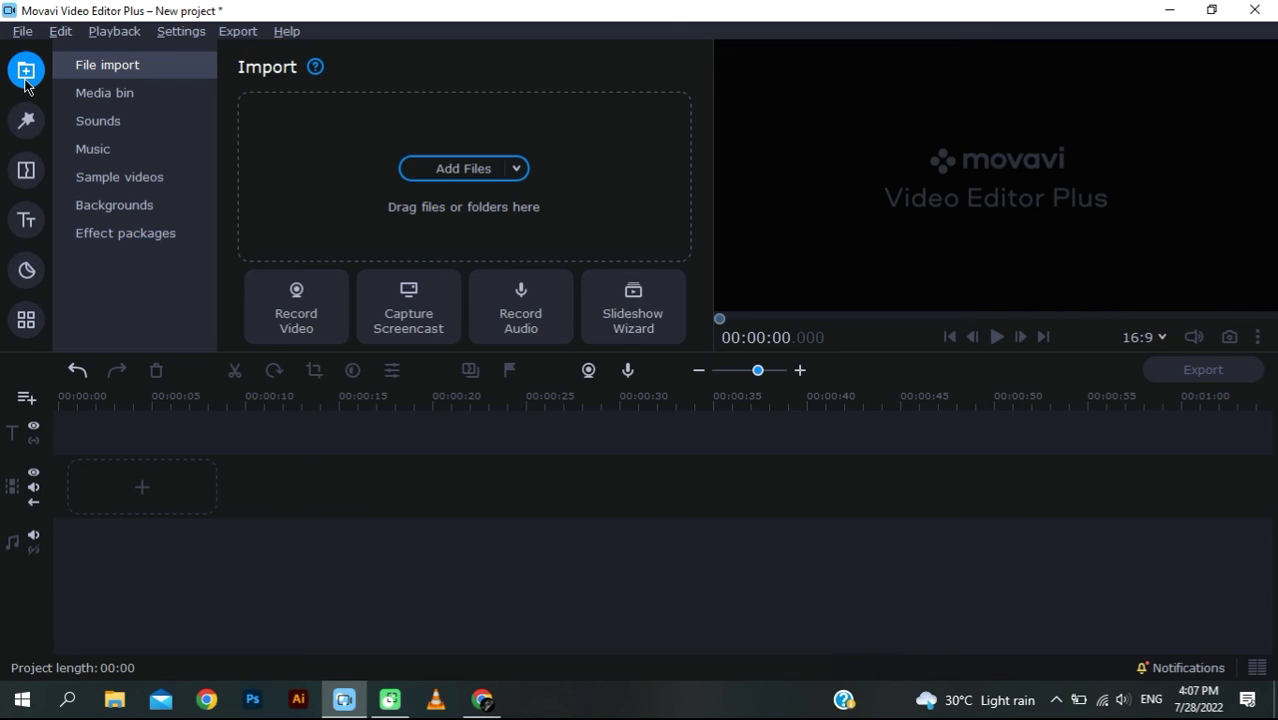
pyautogui.click(434, 168)
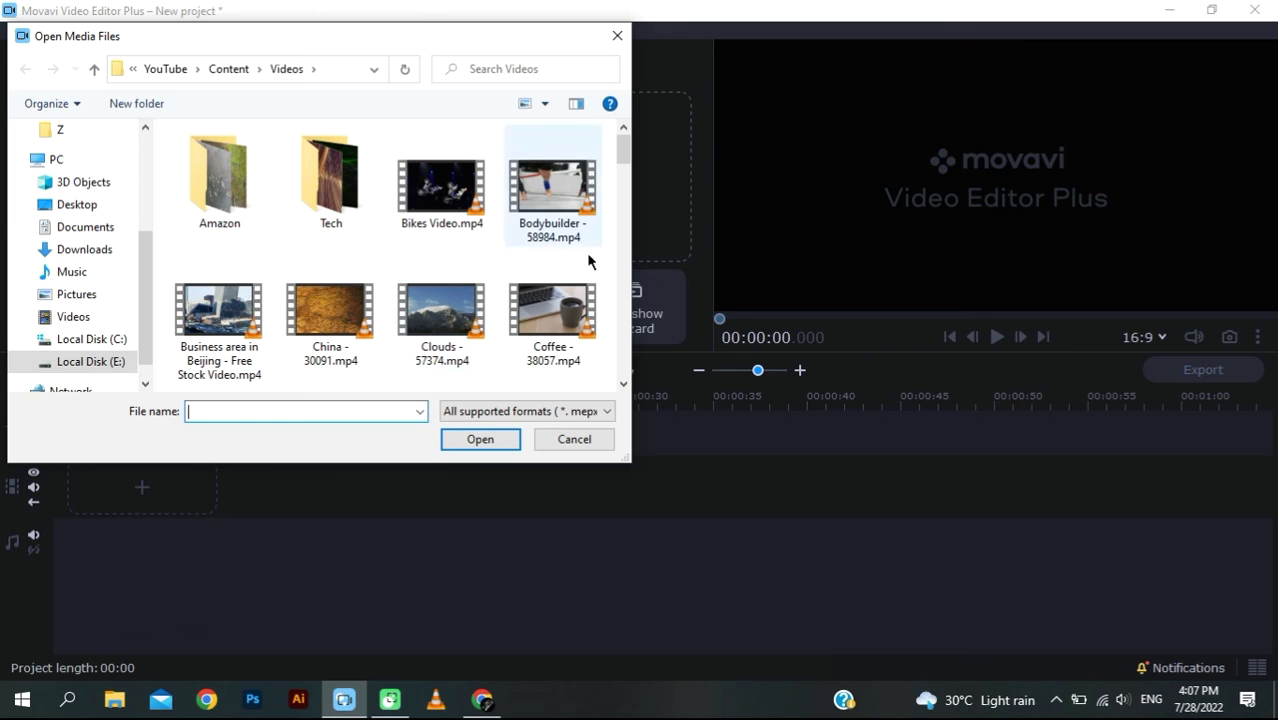
pyautogui.click(565, 334)
pyautogui.doubleClick(565, 334)
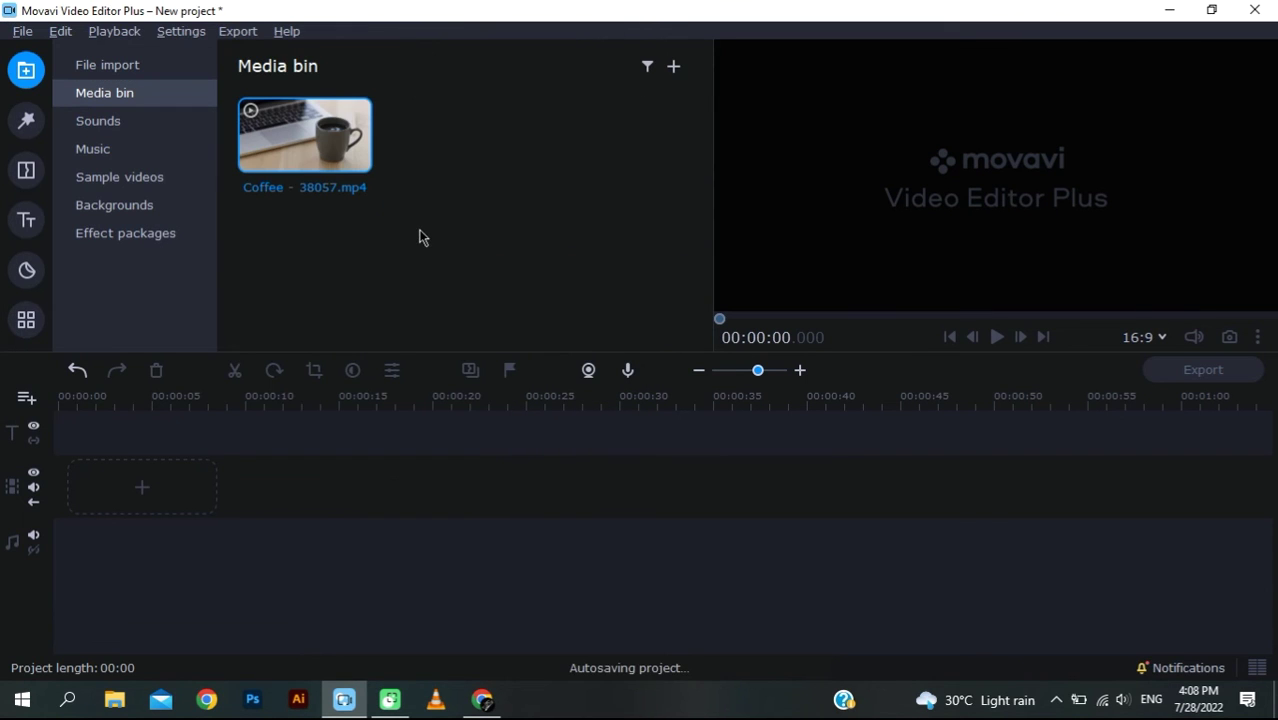
pyautogui.moveTo(286, 150); pyautogui.dragTo(70, 484)
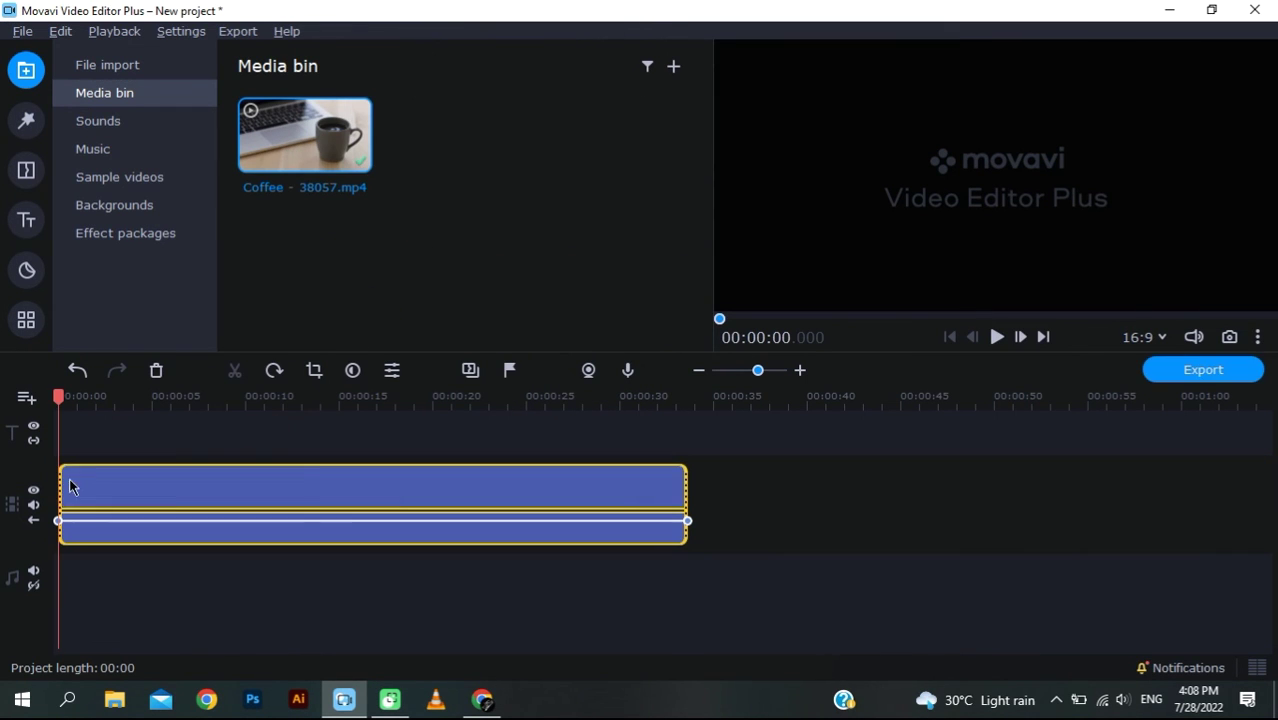
# - Insert the saved tAYMOOTECHCARE intro at the start of the main video track, before the coffee clip
pyautogui.click(27, 217)
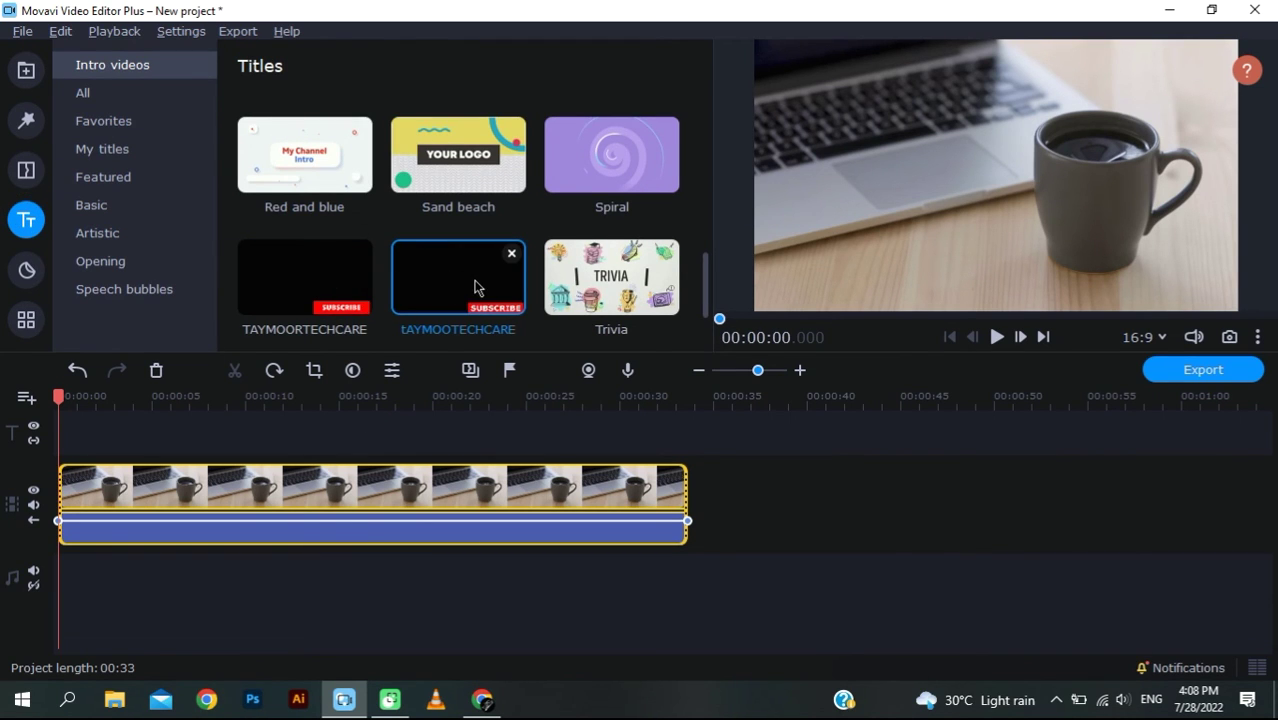
pyautogui.moveTo(448, 280); pyautogui.dragTo(55, 472)
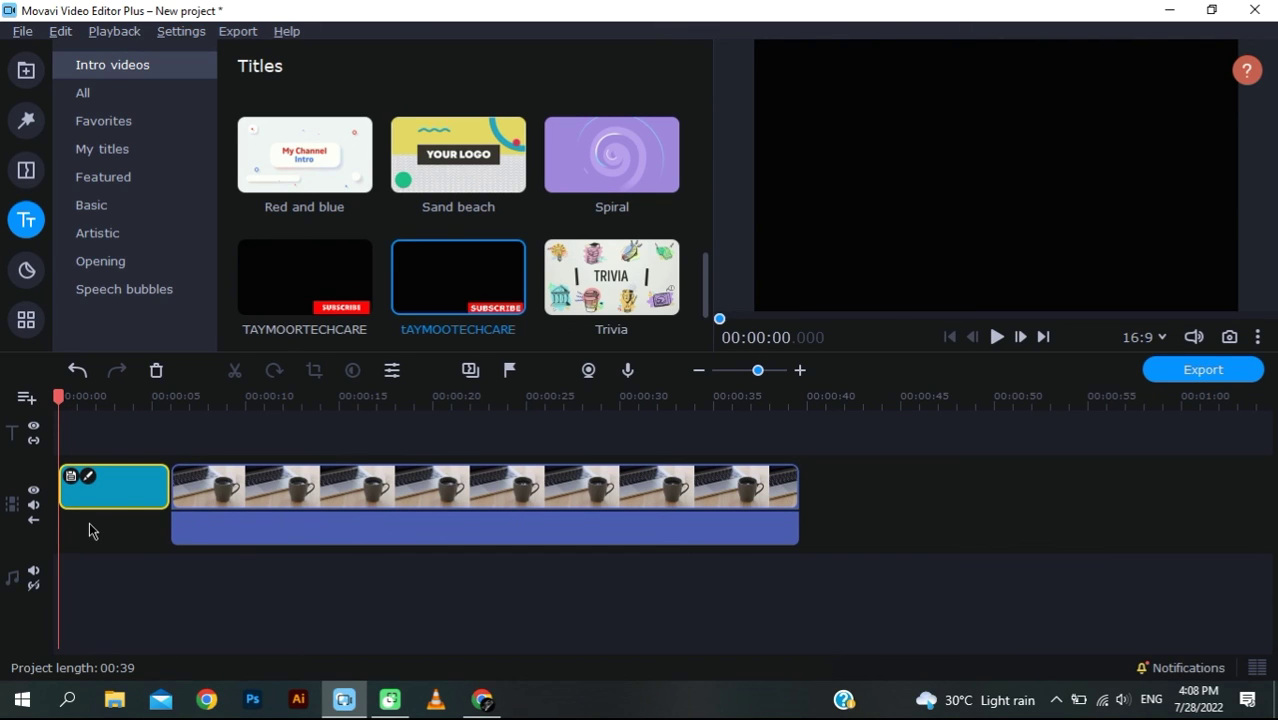
# - Add an extra video track and move the intro clip onto it, above the start of the coffee video
pyautogui.rightClick(16, 508)
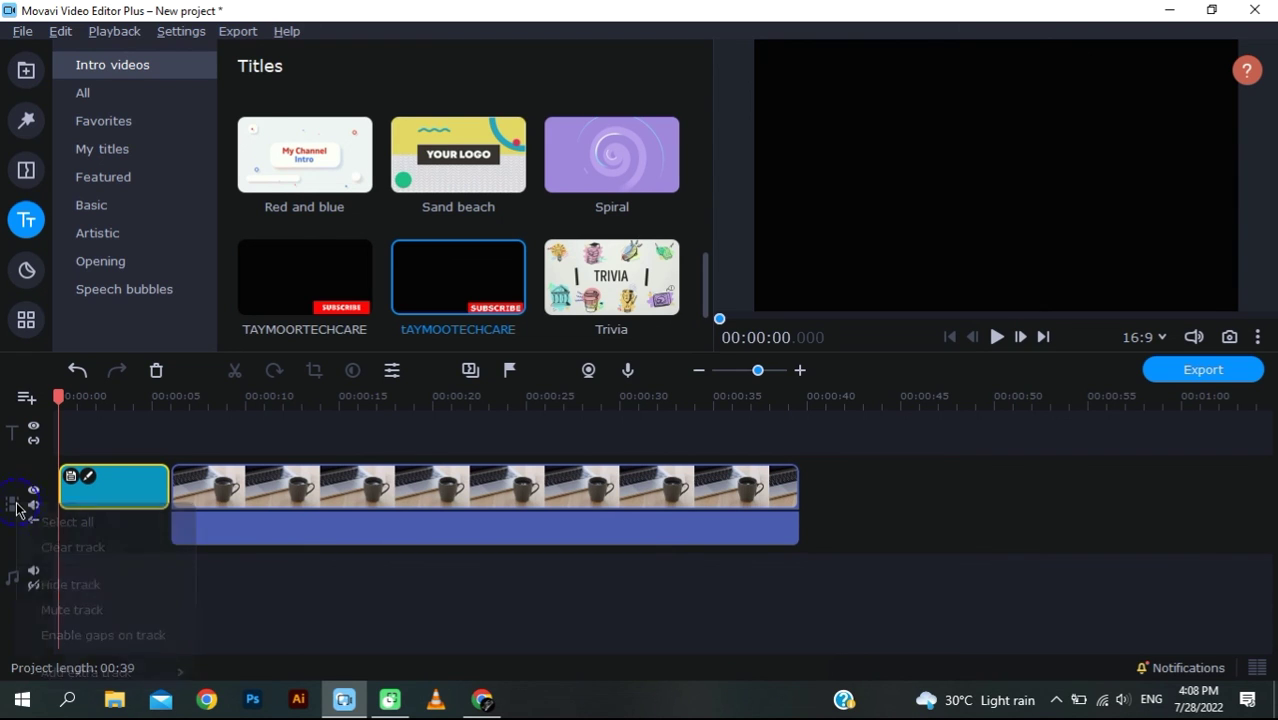
pyautogui.moveTo(100, 672)
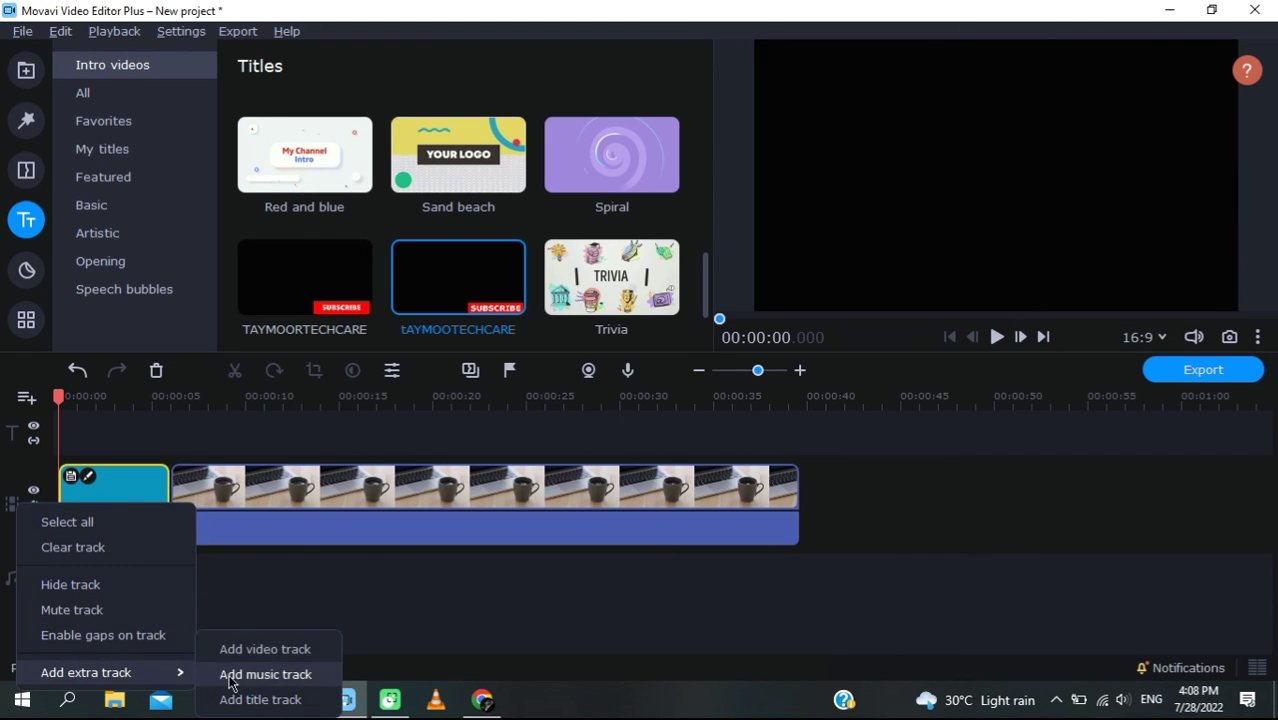
pyautogui.click(260, 659)
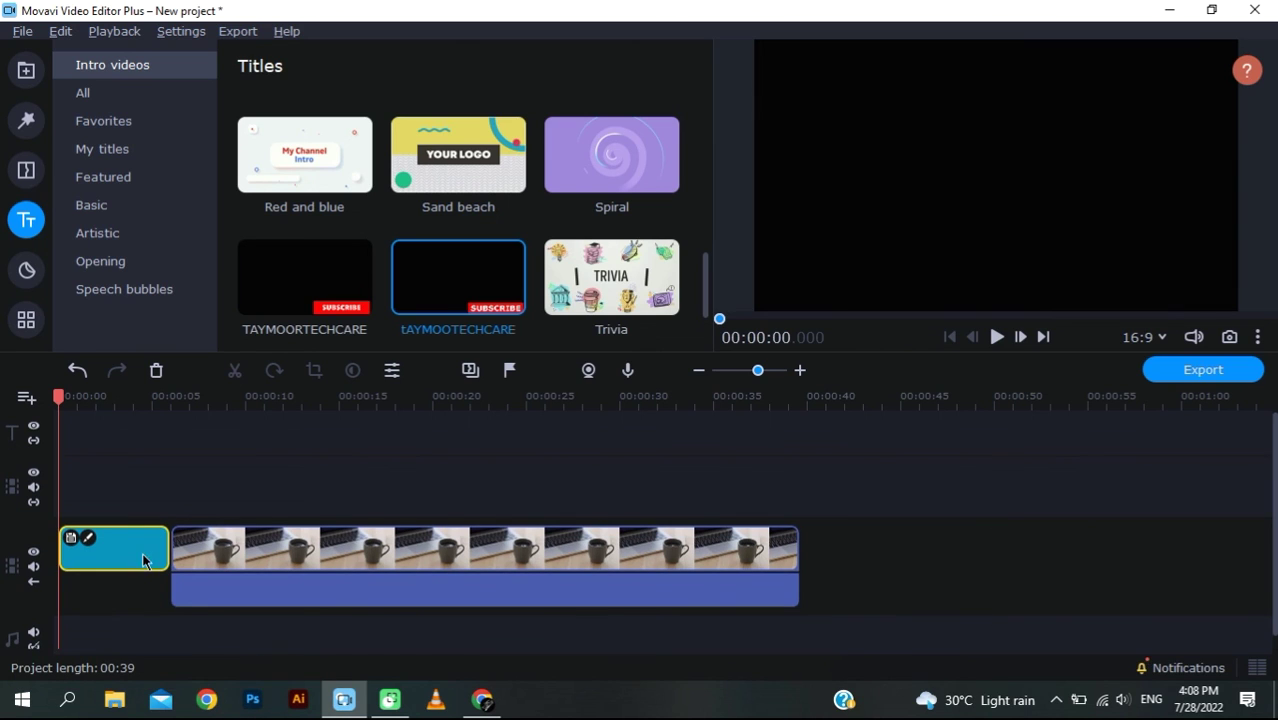
pyautogui.moveTo(137, 548); pyautogui.dragTo(127, 502)
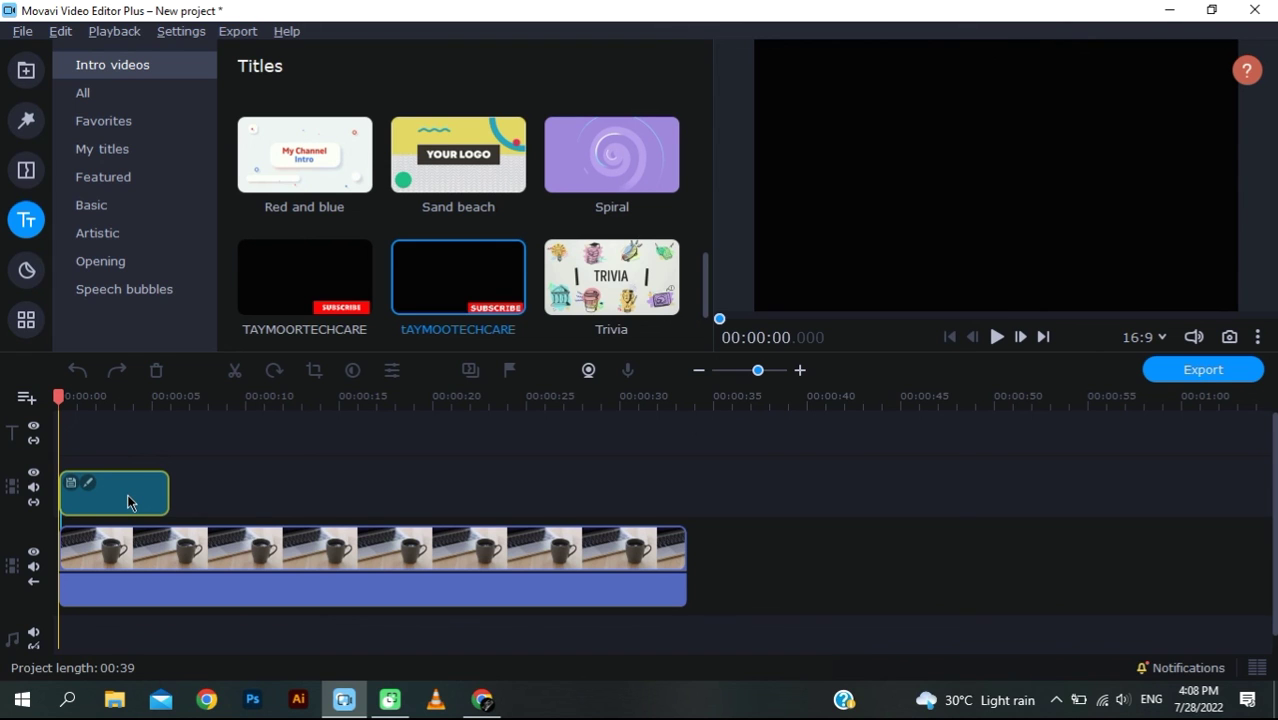
pyautogui.moveTo(127, 502); pyautogui.dragTo(127, 502)
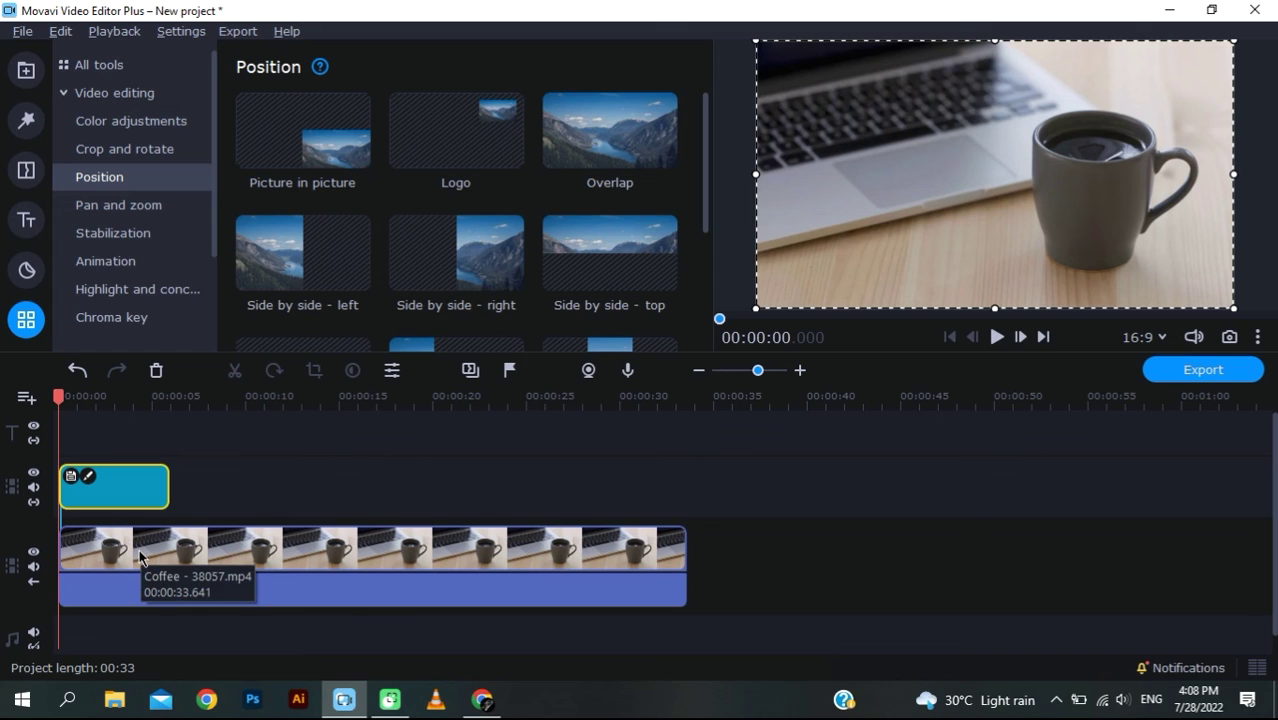
# - Play back the coffee video with the overlaid SUBSCRIBE intro to check the result
pyautogui.press('space')
pyautogui.click(127, 519)
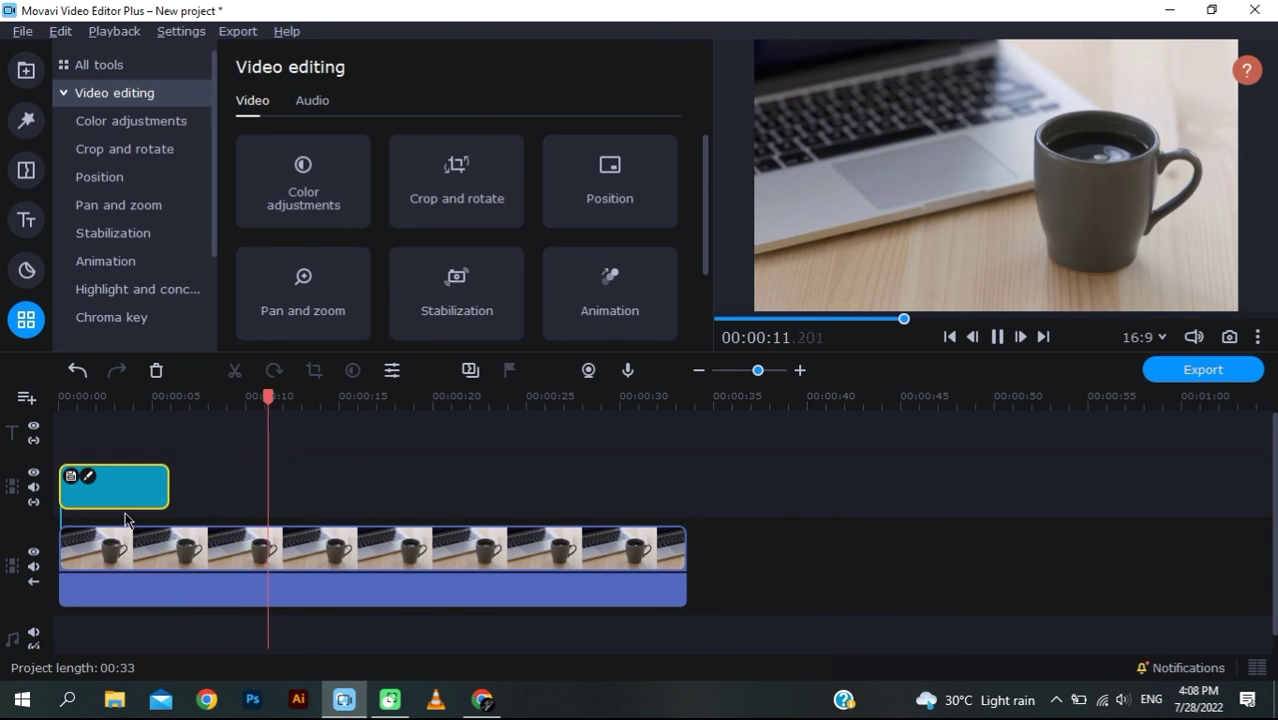
pyautogui.press('space')
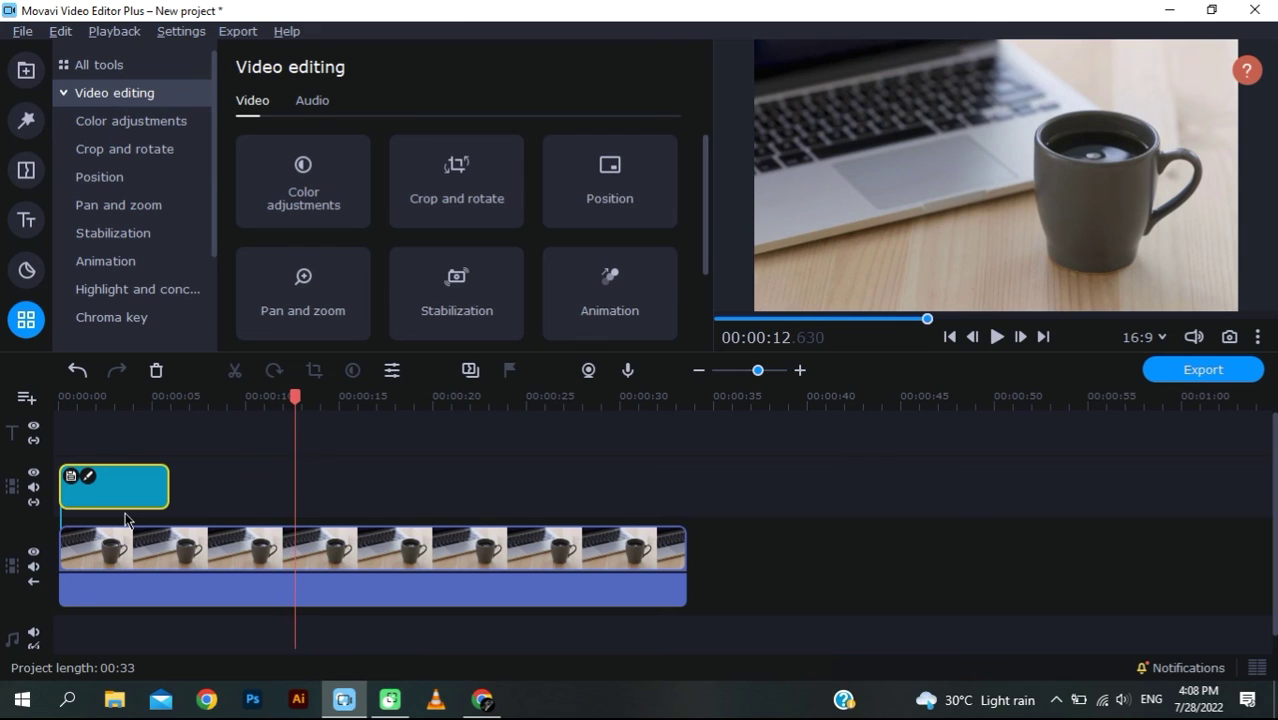